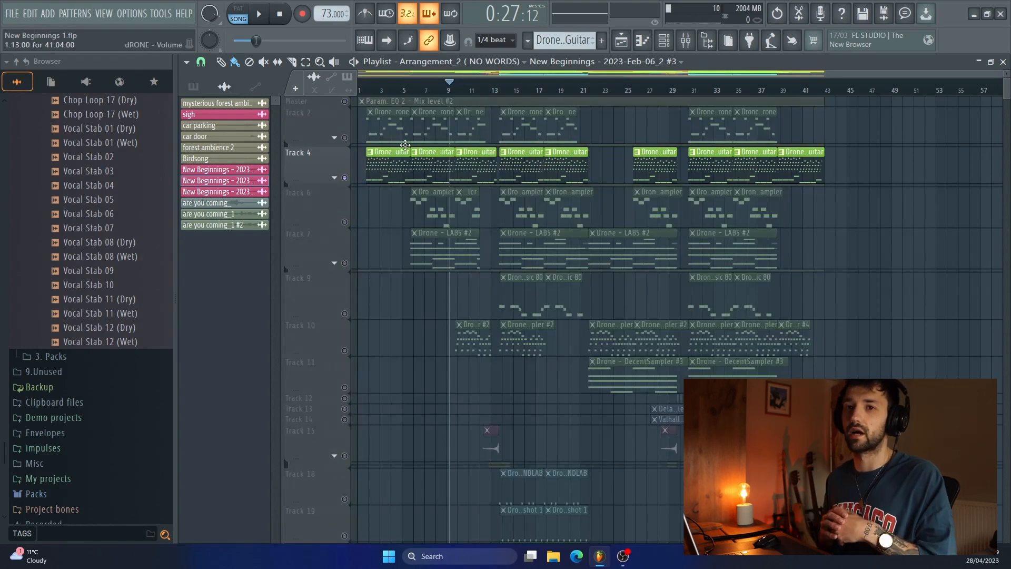
Open the Guitar pattern's notes in the piano roll
click(664, 41)
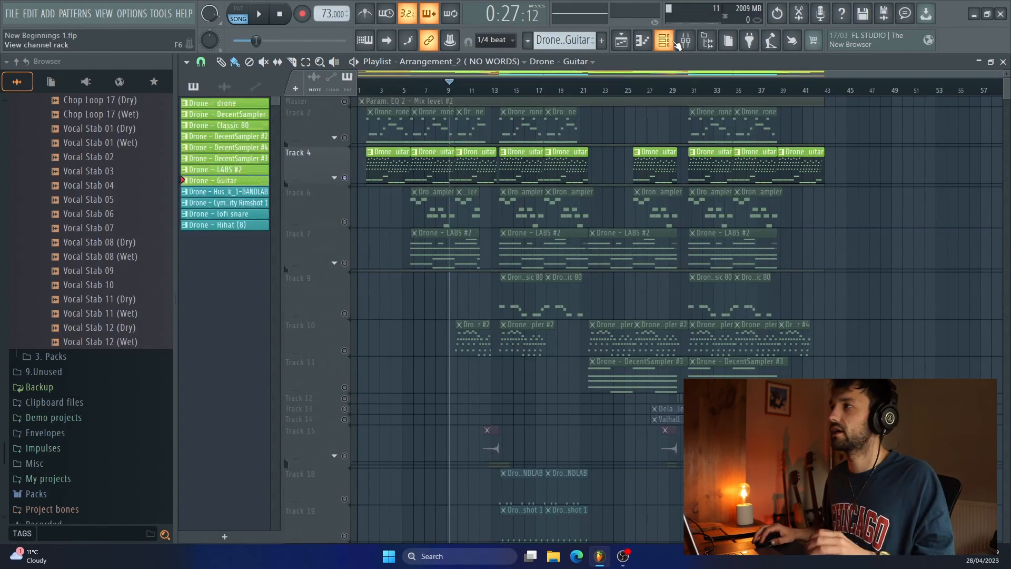
click(675, 43)
click(417, 330)
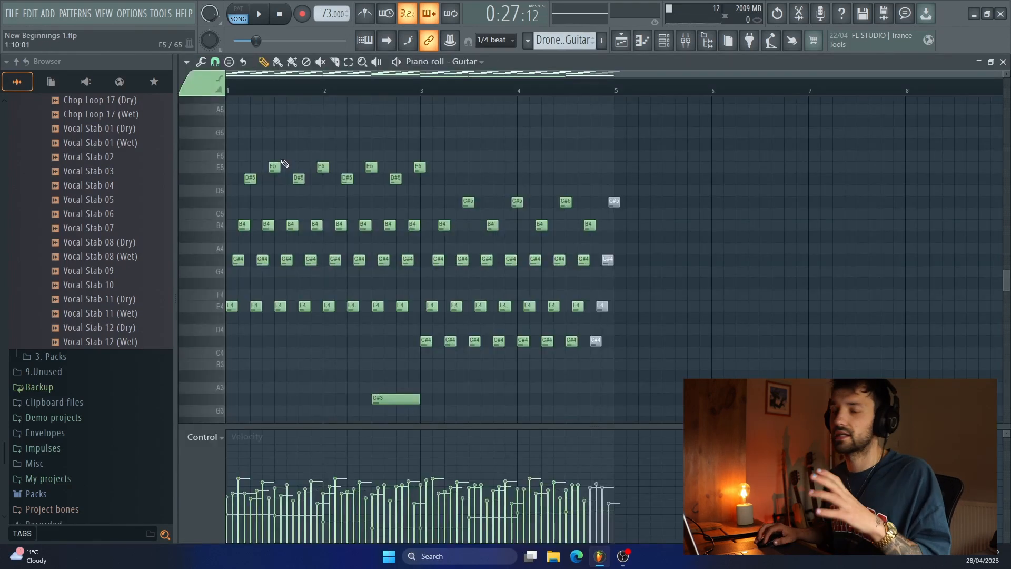
scroll(285, 164, down, 2)
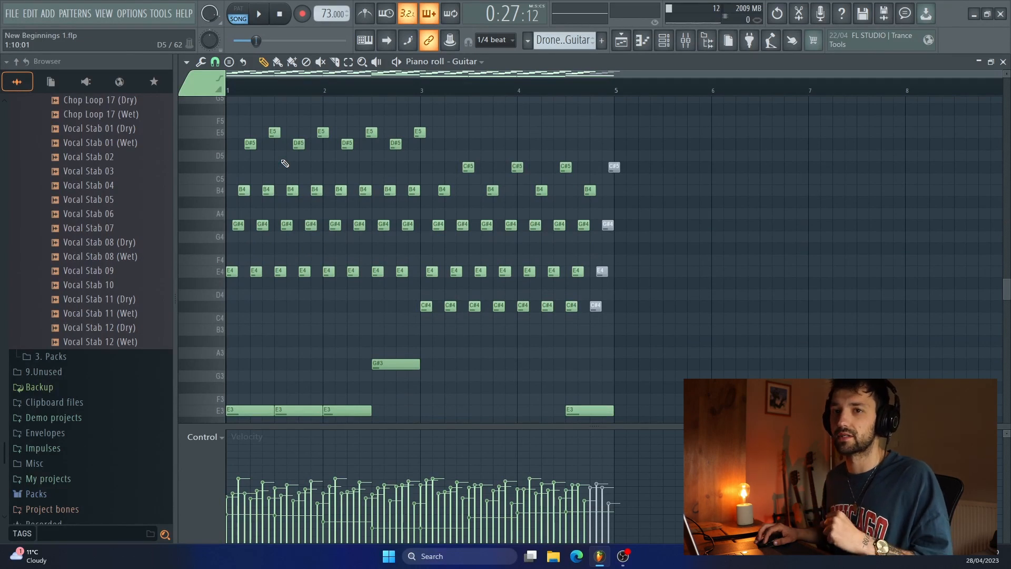
Play the Guitar pattern through, stop it, and scrub by ear across its first two bars
key(space)
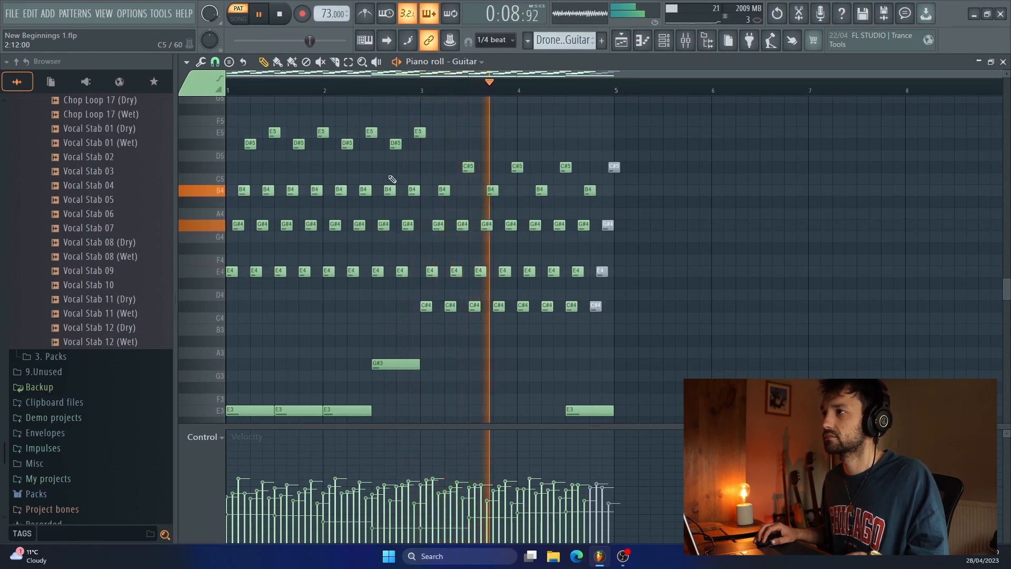
scroll(388, 179, down, 1)
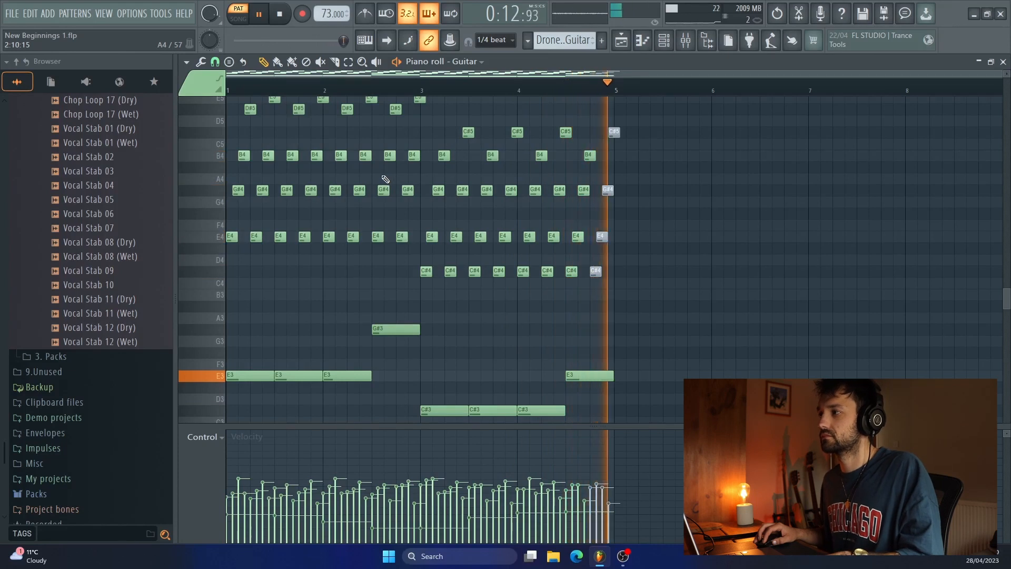
key(space)
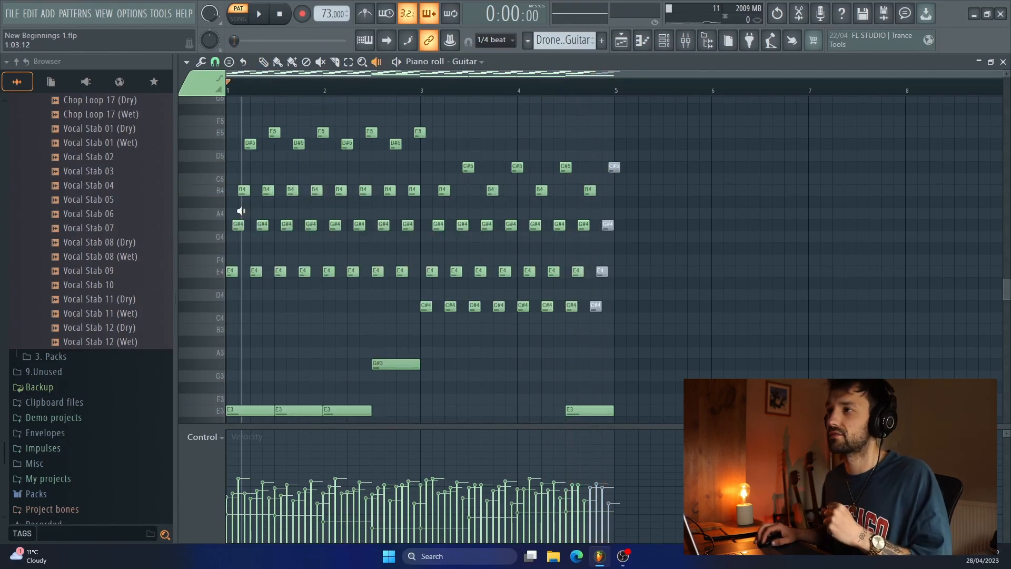
drag(241, 210, 428, 241)
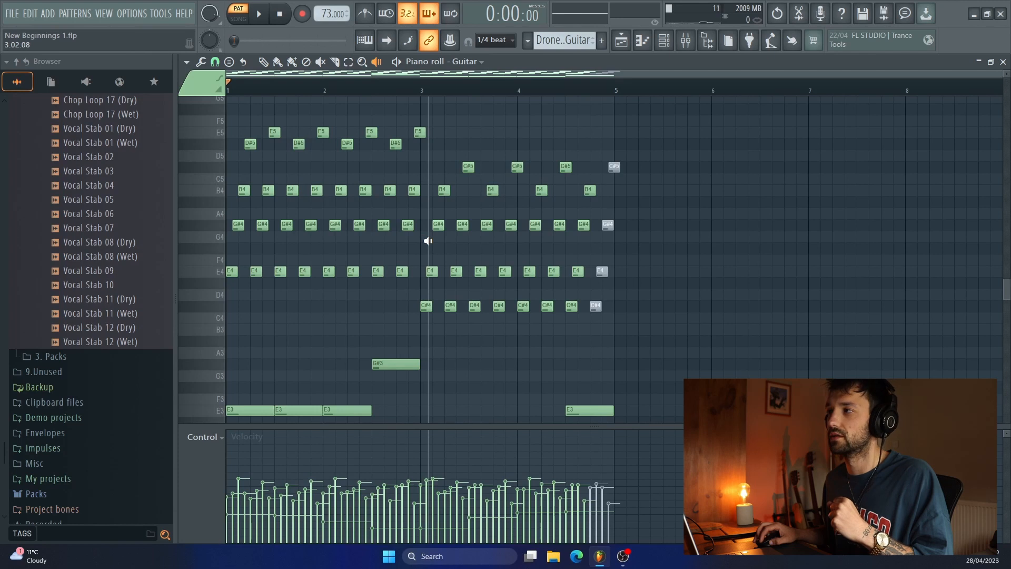
key(p)
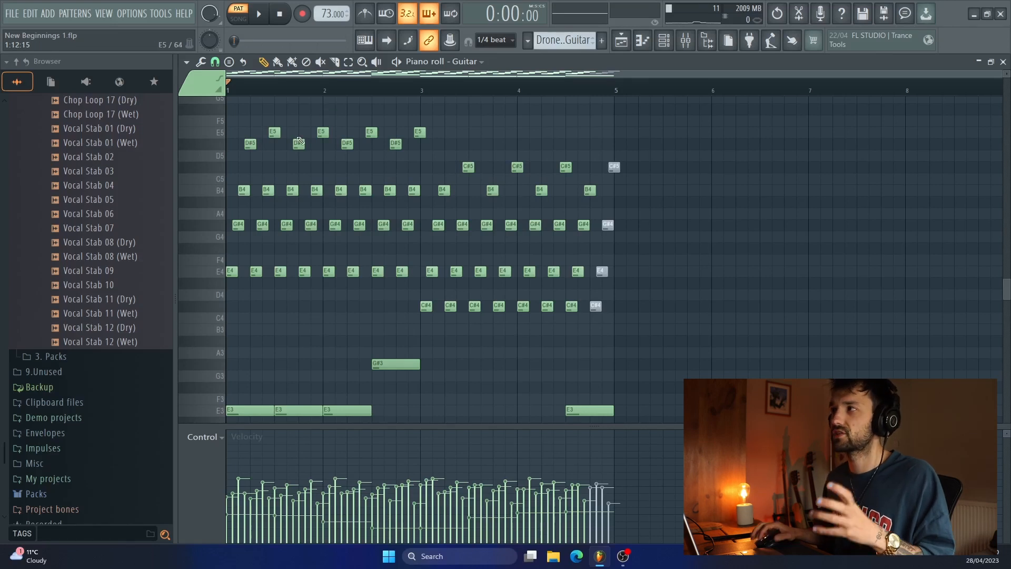
Examine the Fruity Reeverb 2 and Fruity parametric EQ 2 settings on the Guitar mixer track
key(F9)
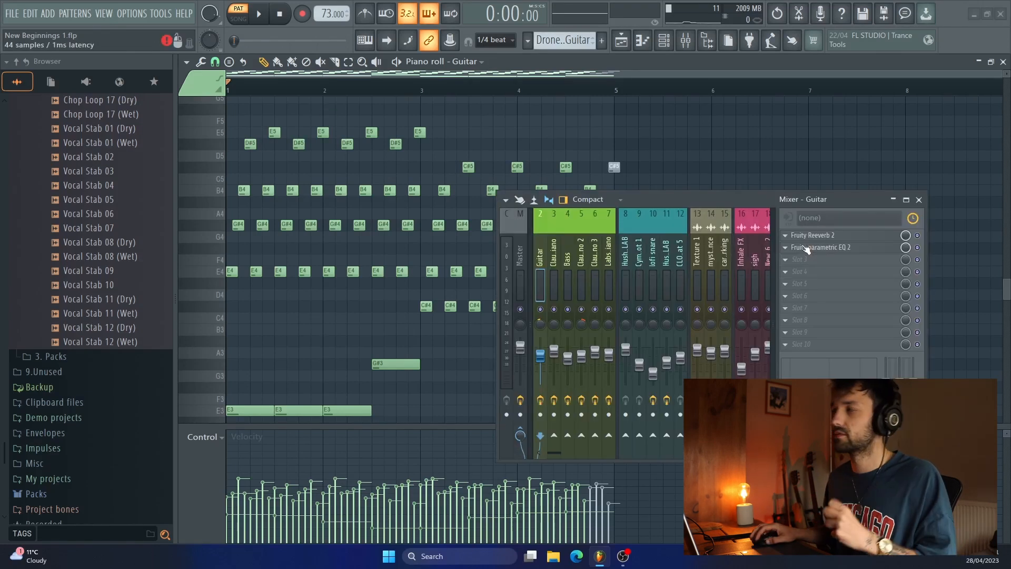
click(814, 237)
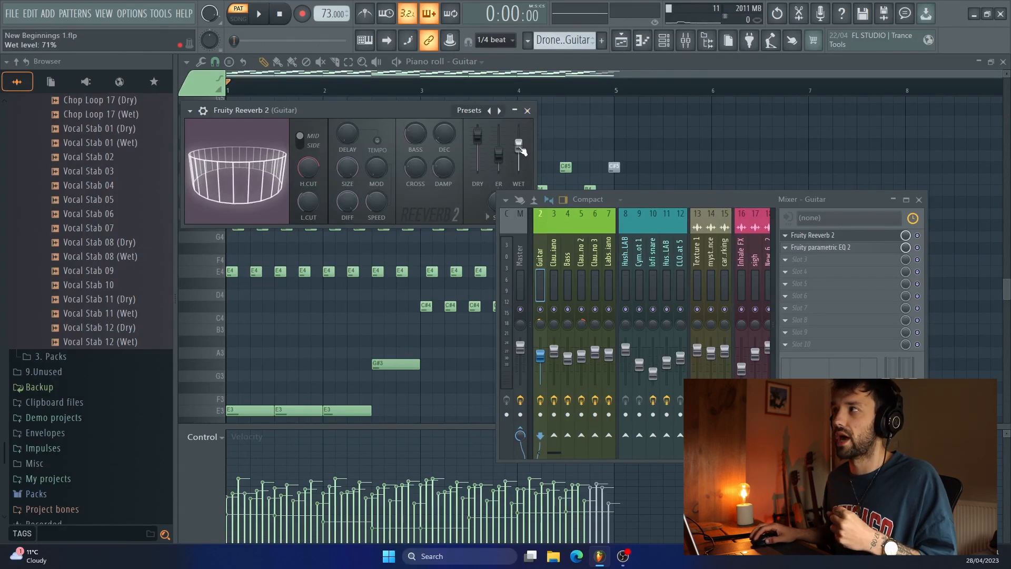
click(527, 110)
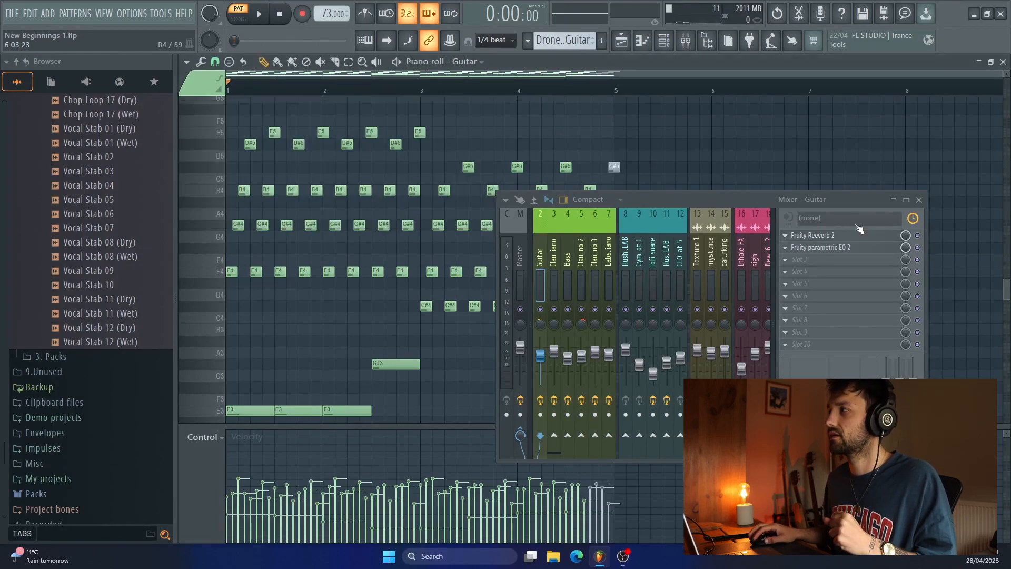
click(821, 246)
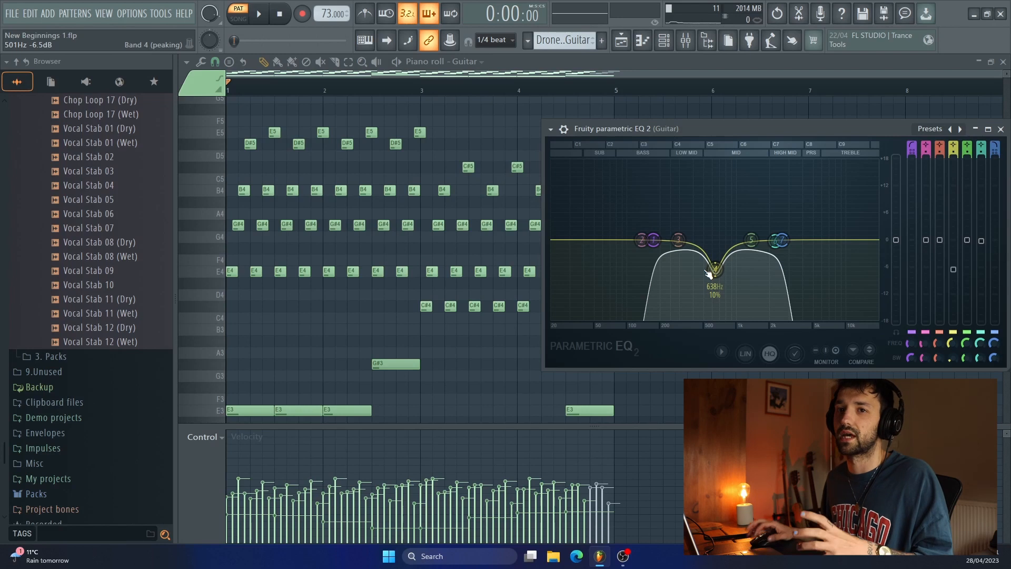
Unmute Track 6 in the playlist and play back its DecentSampler pattern from the piano roll
key(F5)
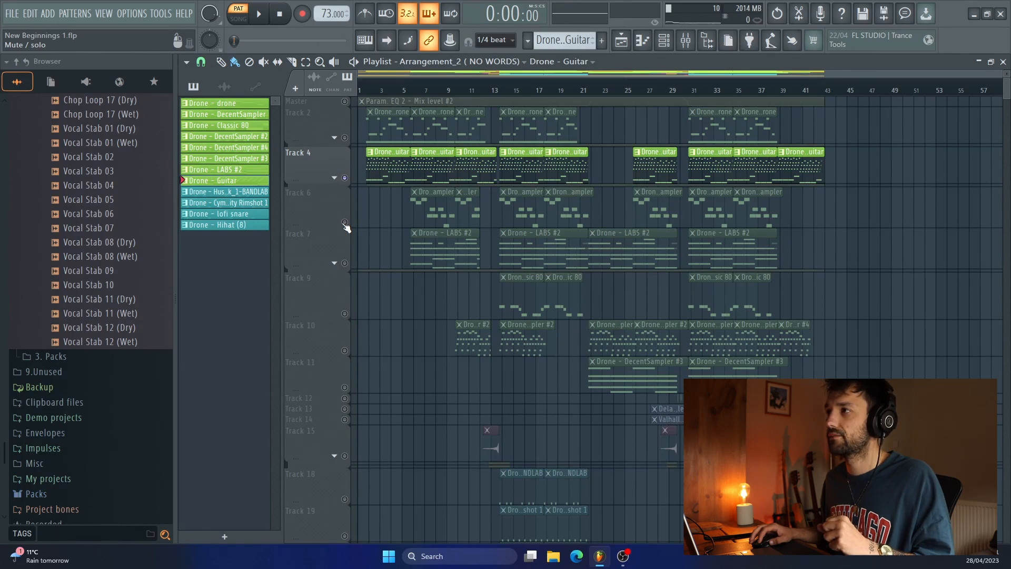
click(438, 217)
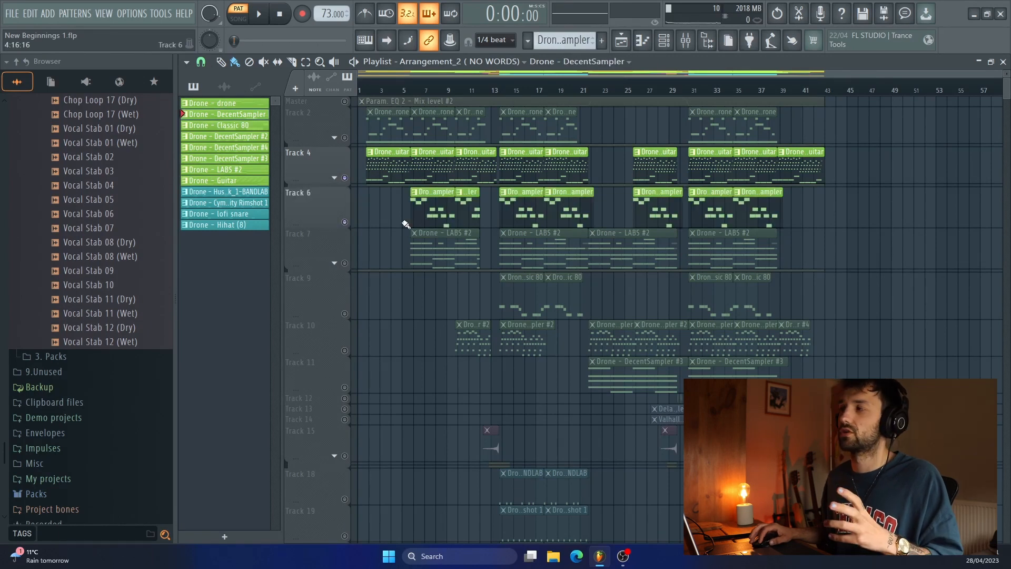
double_click(444, 206)
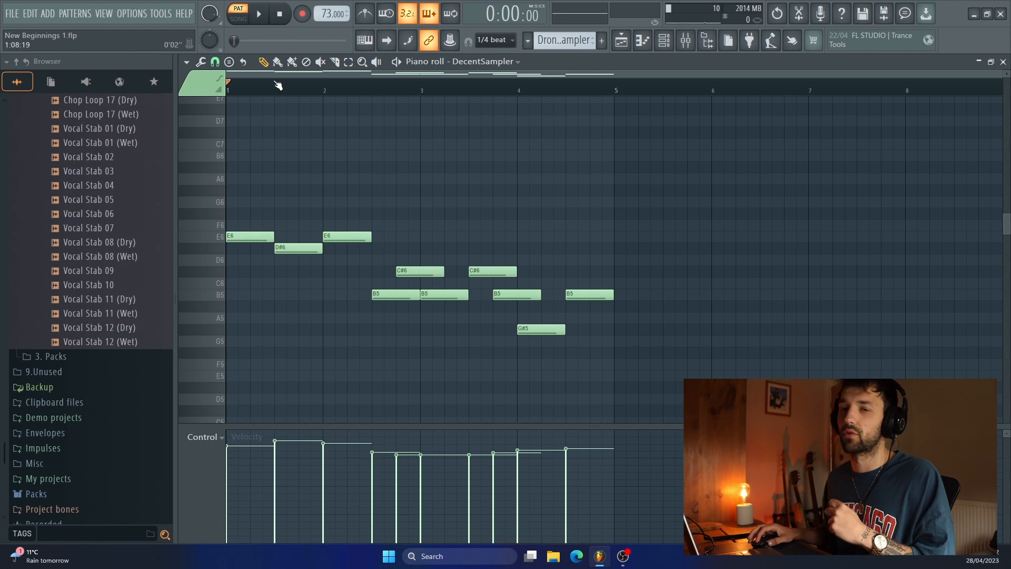
click(258, 14)
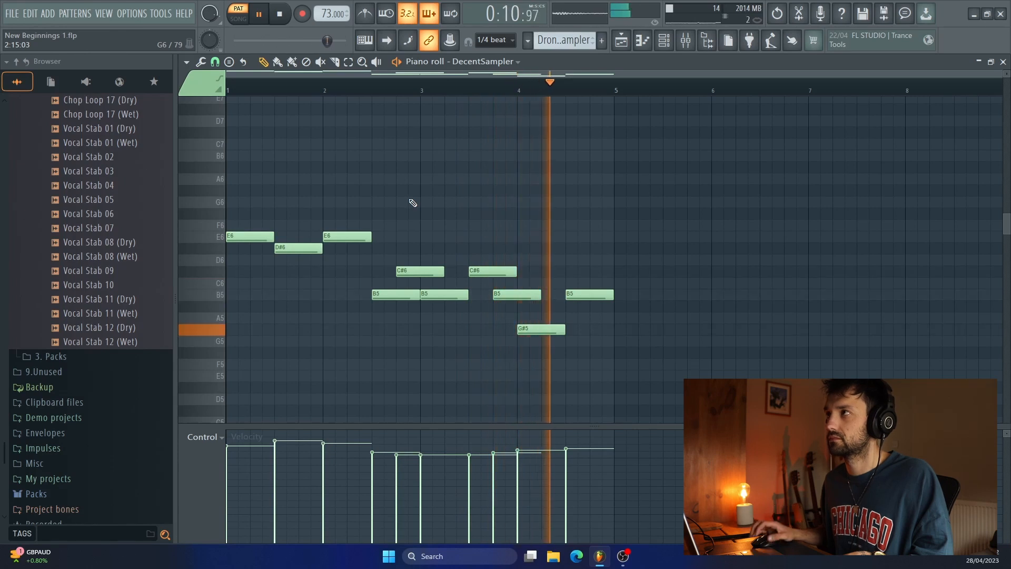
click(279, 15)
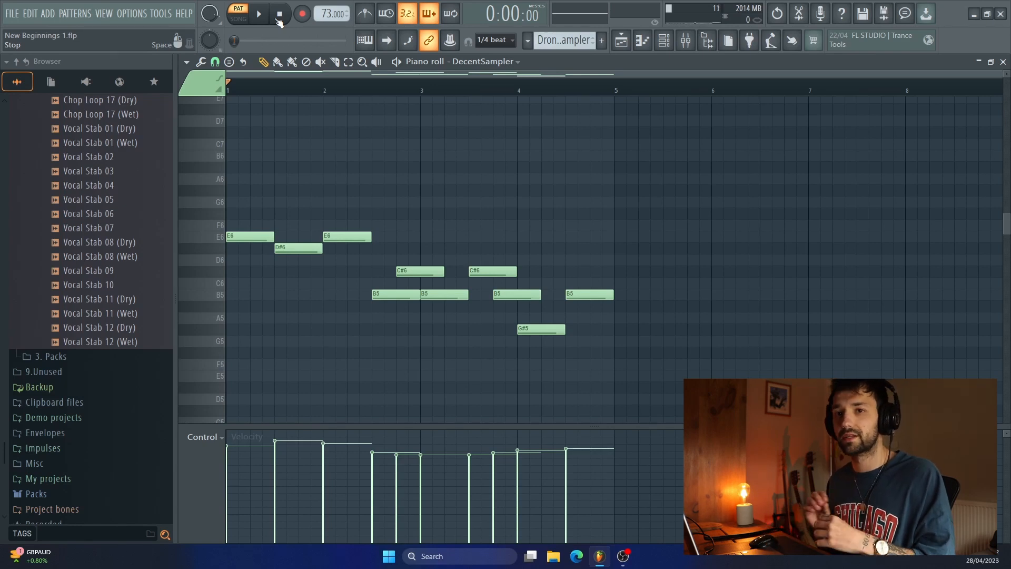
Inspect the effects on the Claus Piano mixer track, including Fruity parametric EQ 2, and close the mixer
click(686, 40)
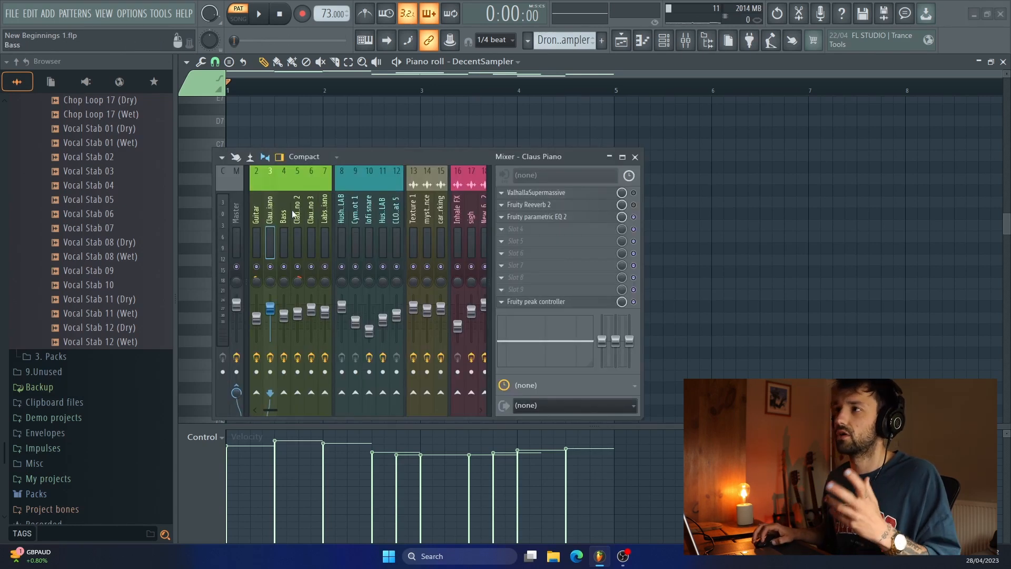
click(573, 217)
drag(431, 151, 294, 153)
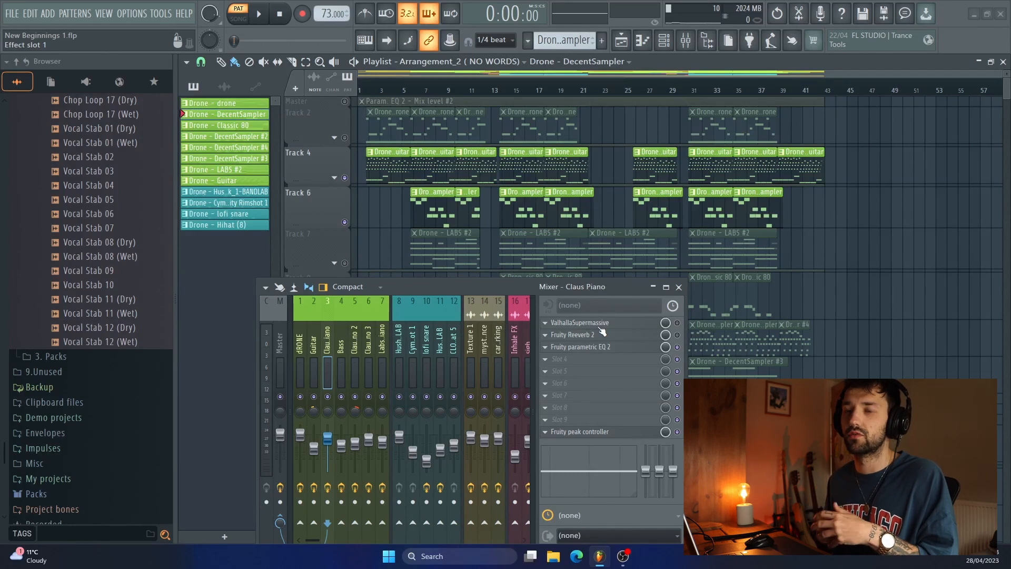
click(678, 287)
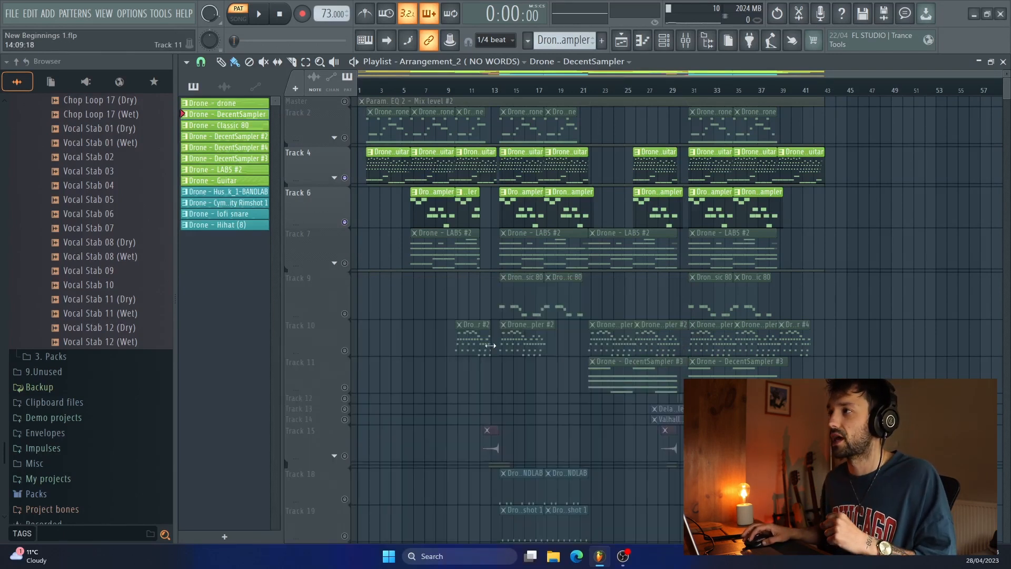
Play the arrangement from about bar 5 to hear the Guitar and DecentSampler tracks together, and stop it
click(414, 90)
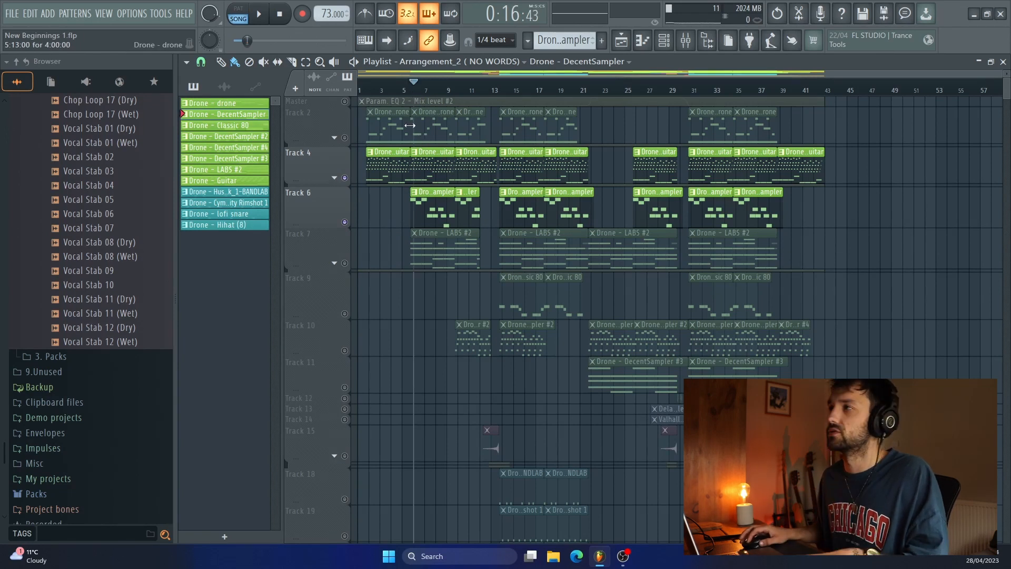
click(409, 93)
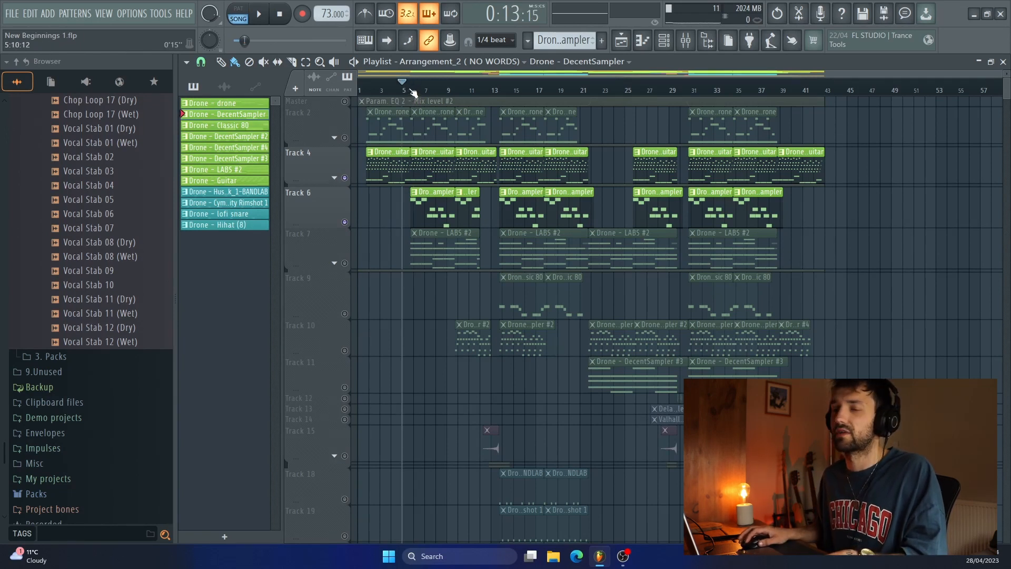
key(space)
scroll(403, 263, up, 2)
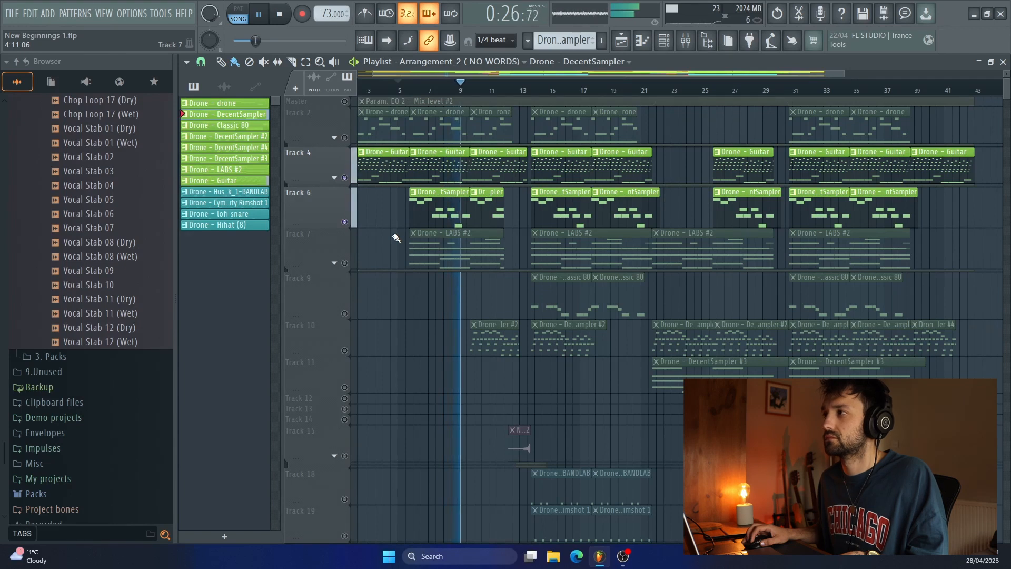
key(space)
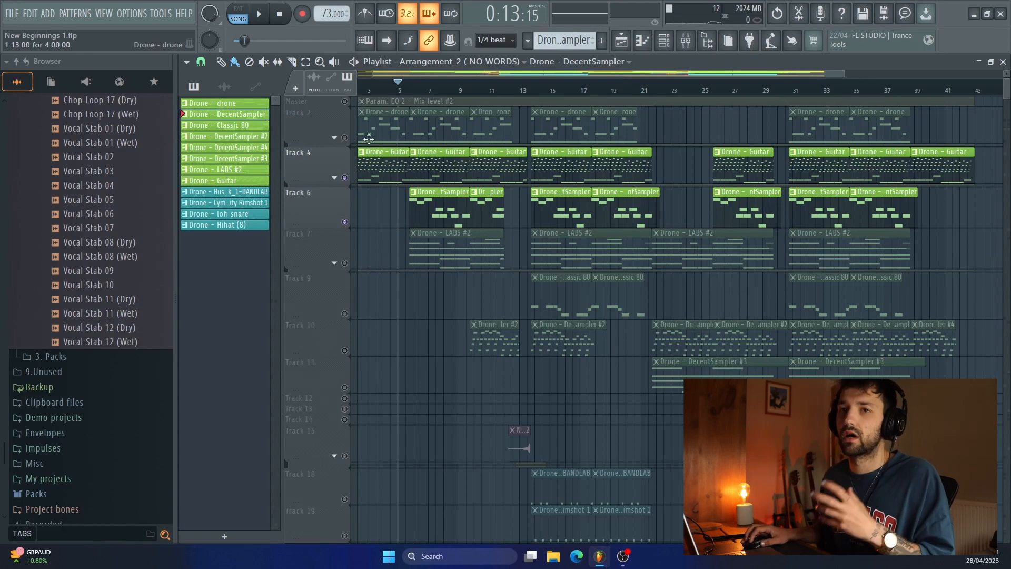
Open the drone channel's Spitfire Audio instrument, bring up its Attack control, and close the instrument
double_click(418, 129)
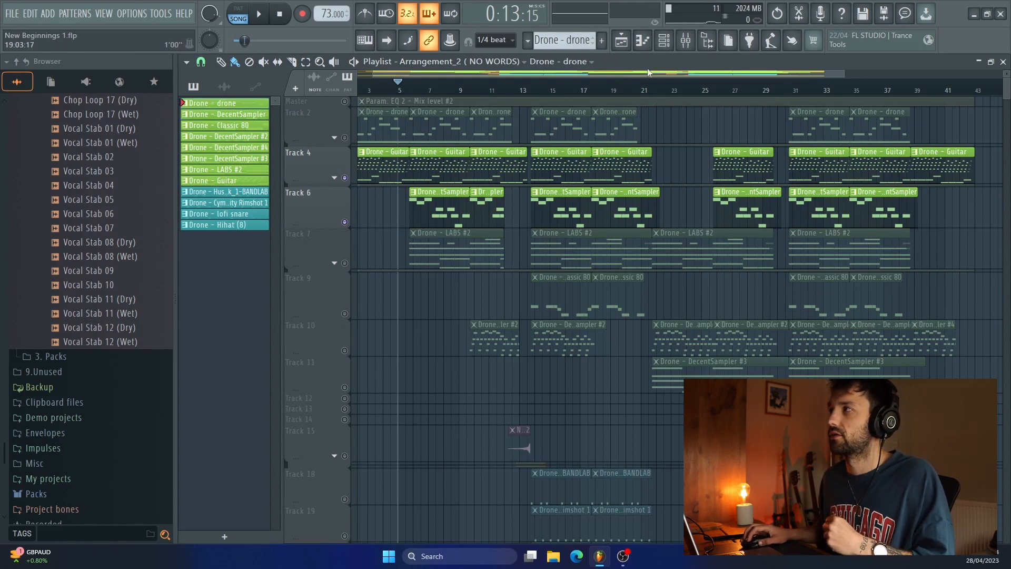
click(409, 209)
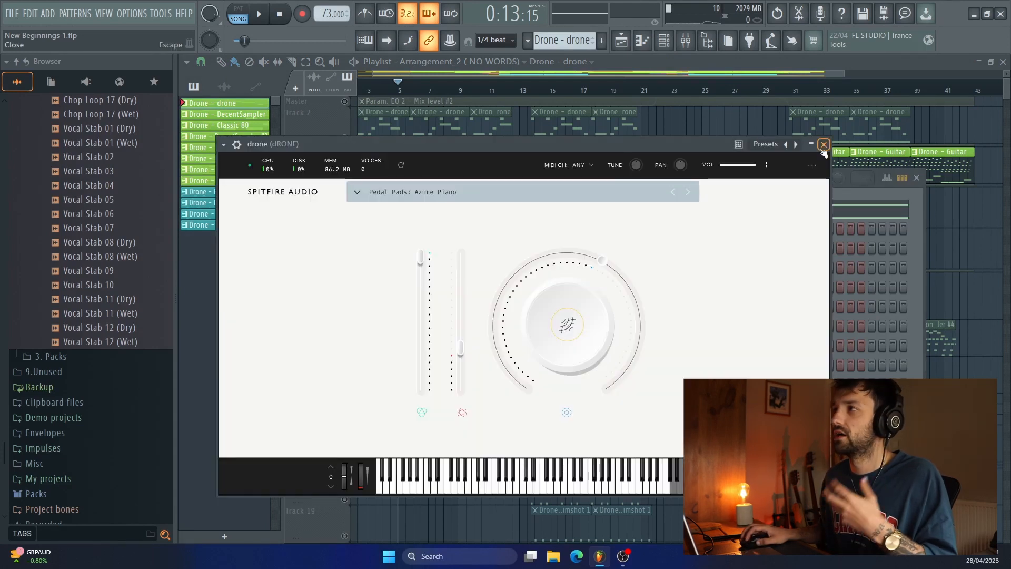
click(573, 318)
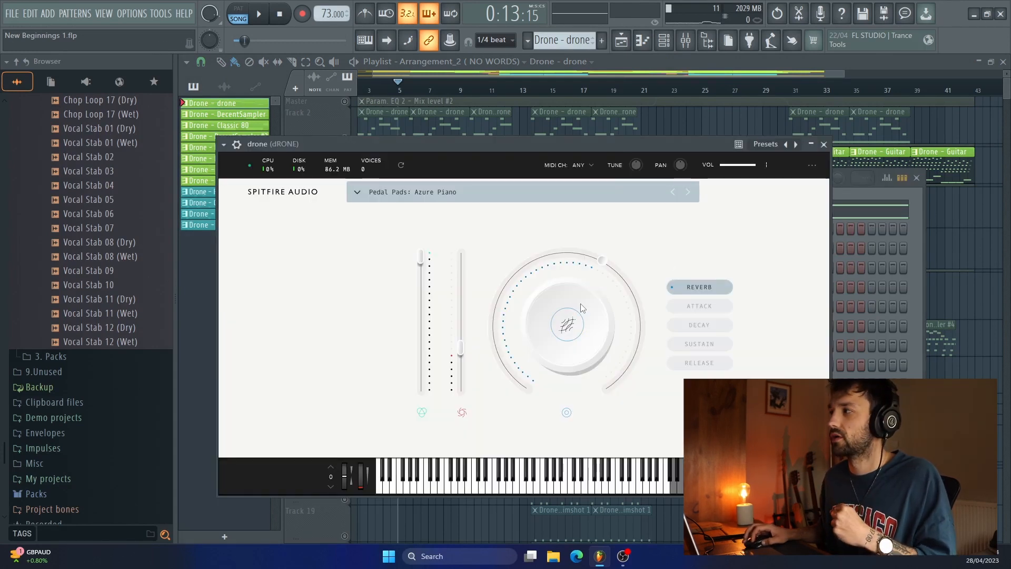
click(699, 305)
mouse_move(572, 259)
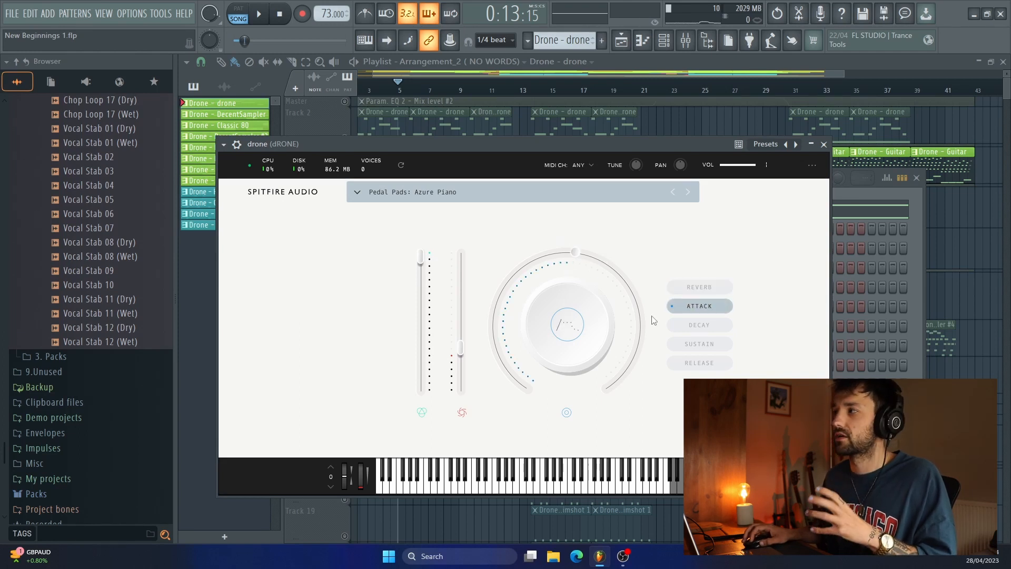
click(823, 145)
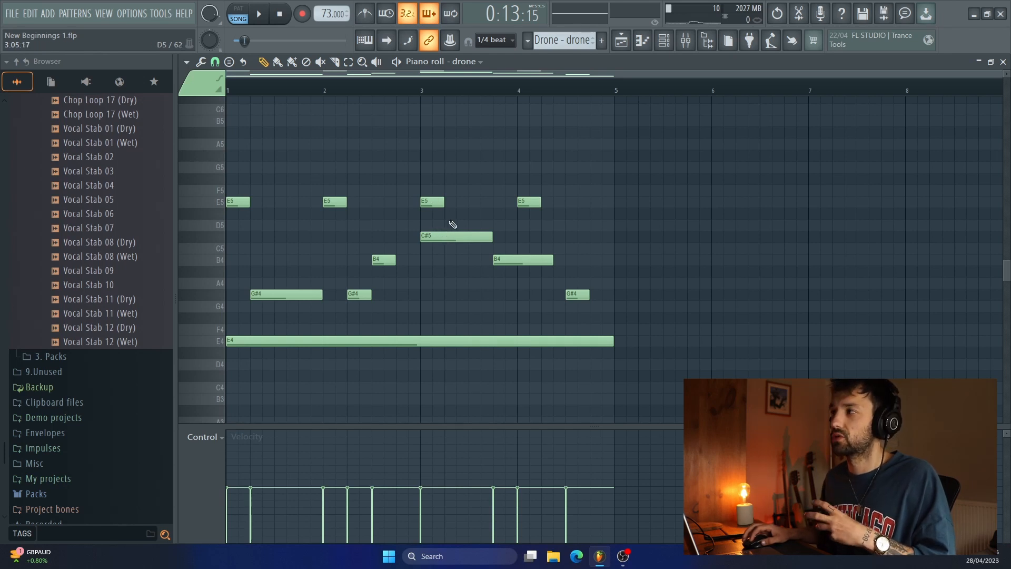
Play the drone pattern on its own in pattern mode and stop playback
click(239, 16)
click(258, 16)
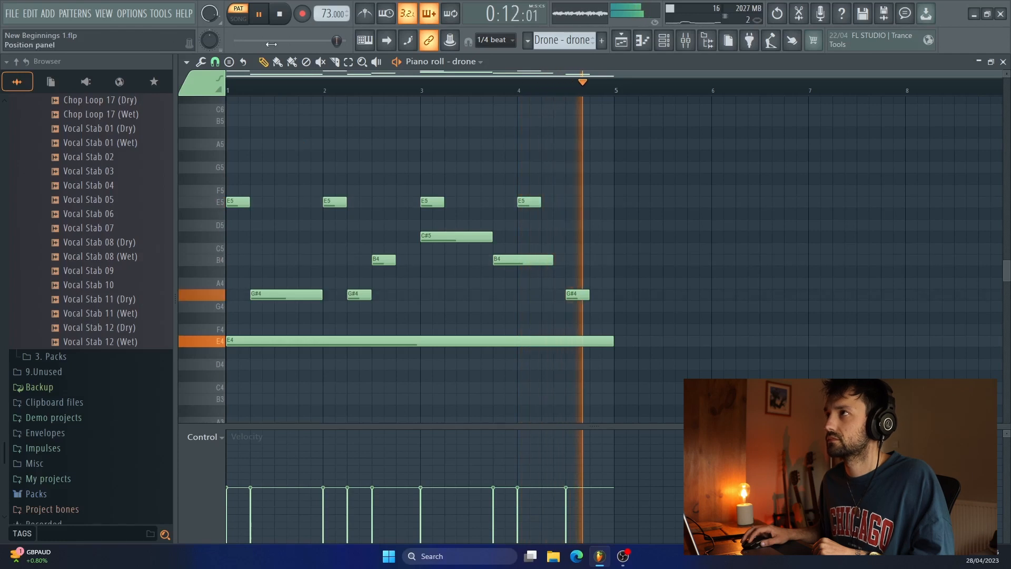
click(280, 16)
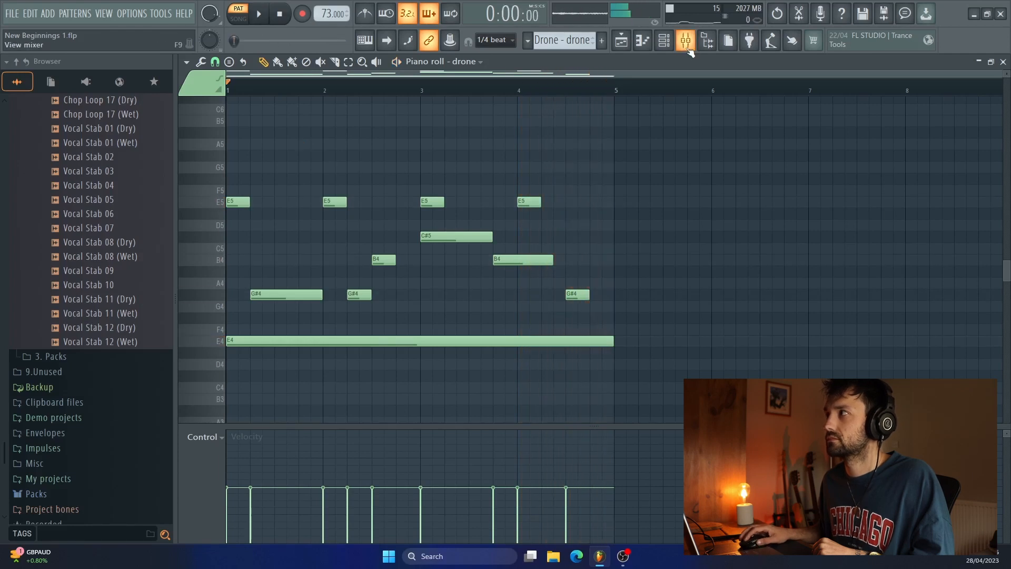
Examine the Fruity parametric EQ 2 and Fruity Flanger settings on the dRONE mixer track
click(685, 41)
click(605, 323)
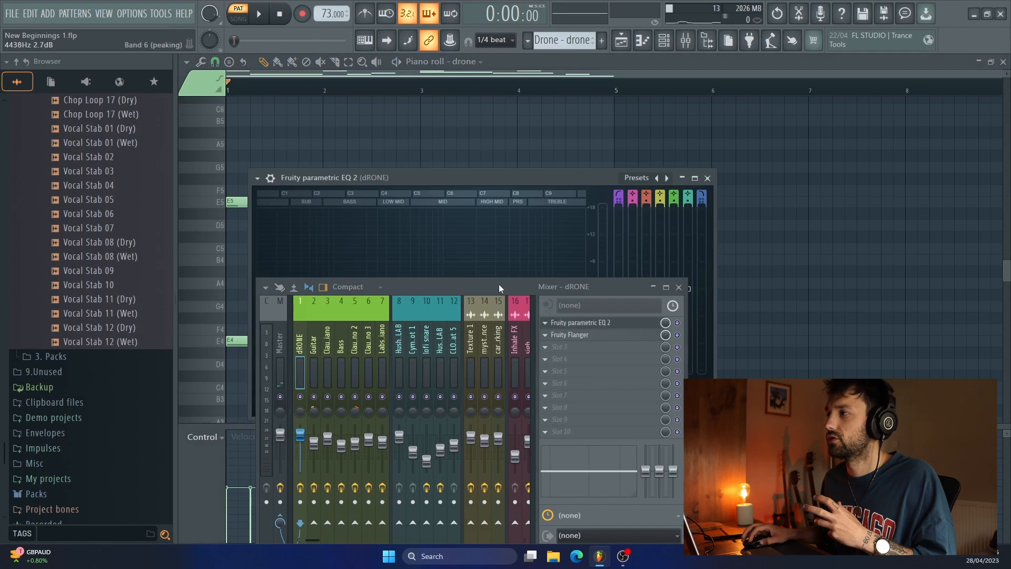
drag(499, 284, 548, 457)
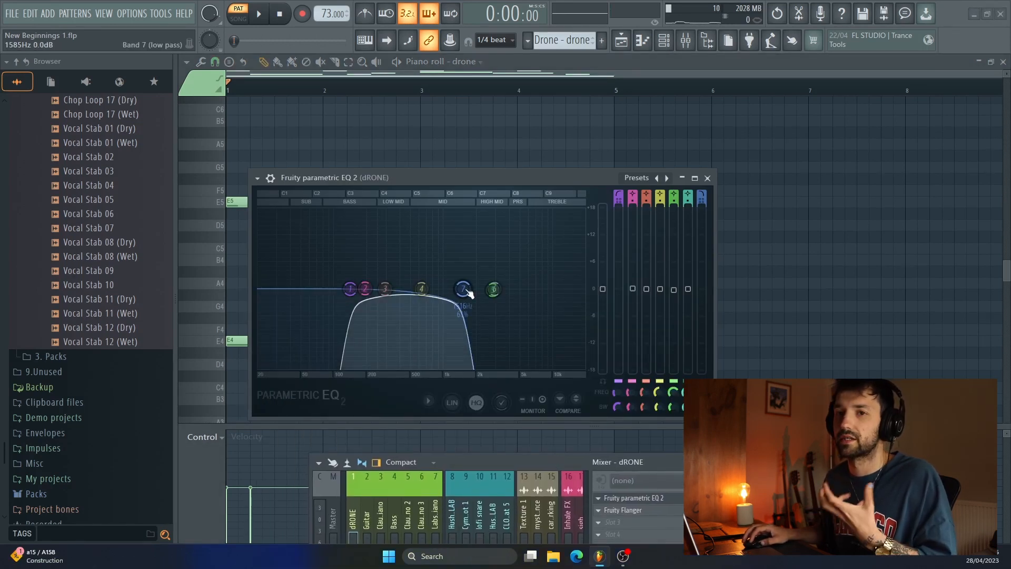
click(707, 178)
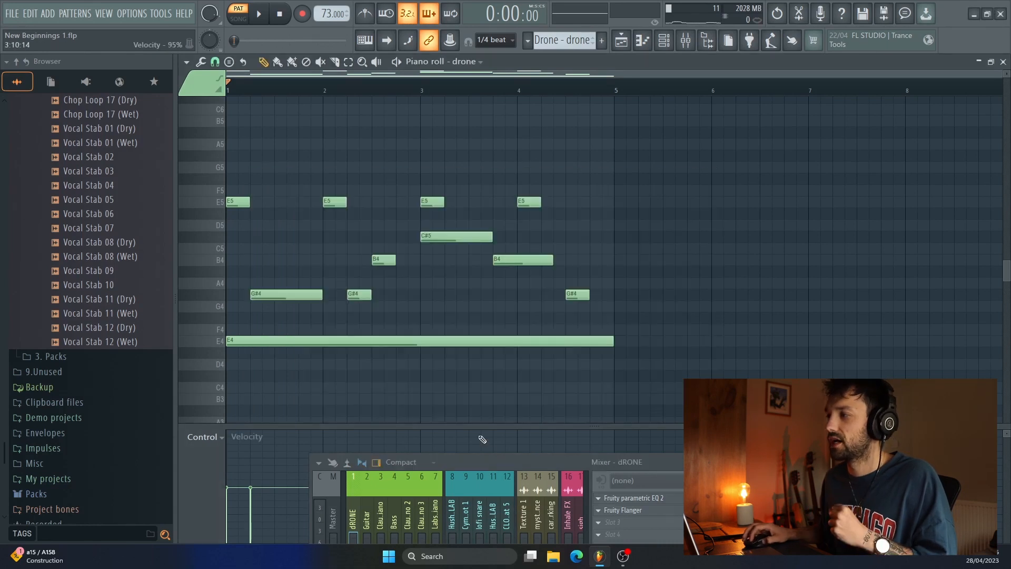
click(610, 514)
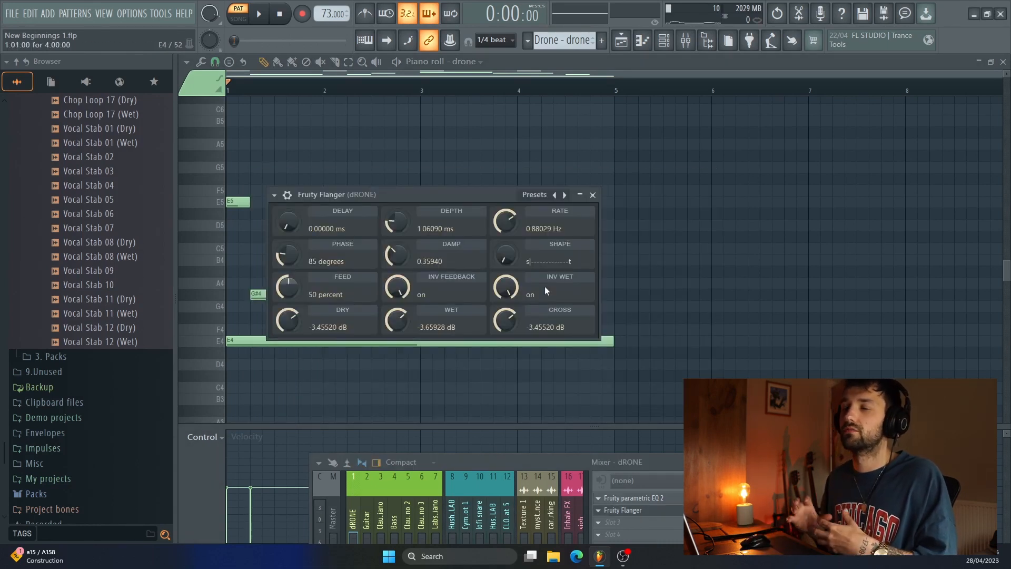
Close the Fruity Flanger, return to the playlist, and unmute Track 7 with the LABS #2 clips
click(592, 195)
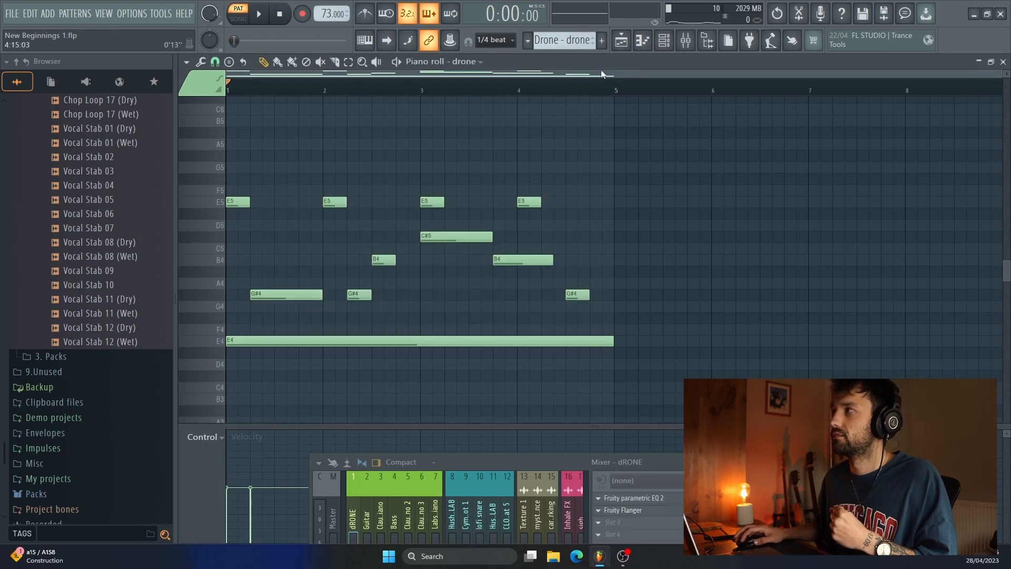
key(F5)
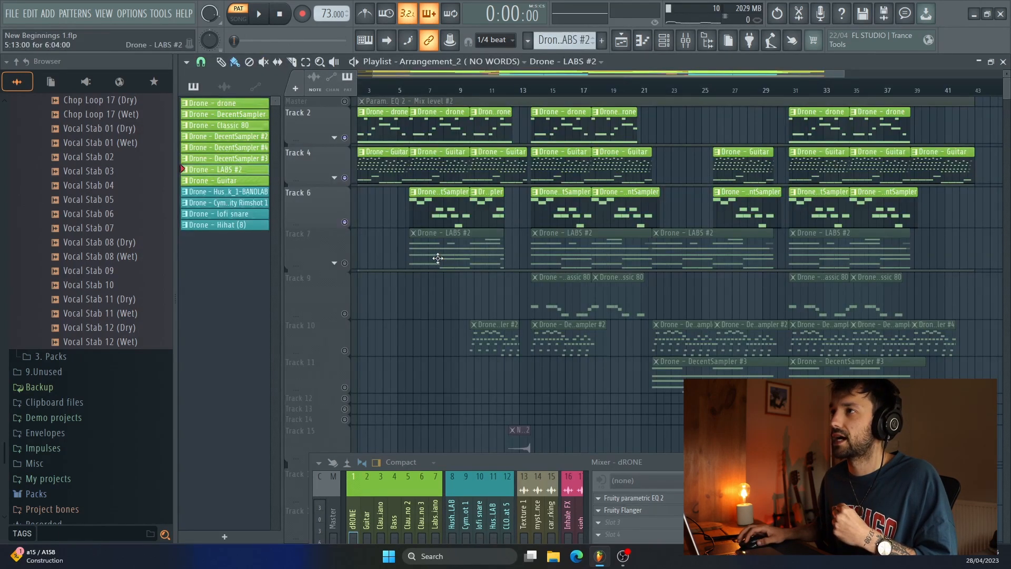
double_click(437, 258)
click(621, 41)
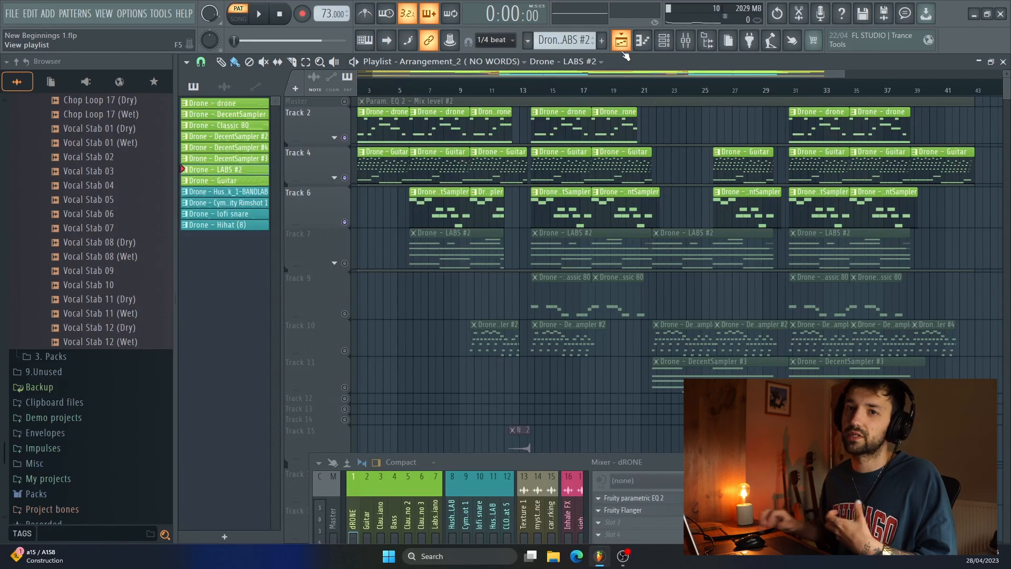
click(345, 263)
Open the LABS #2 pattern in the piano roll, play it on its own, and stop playback
double_click(424, 247)
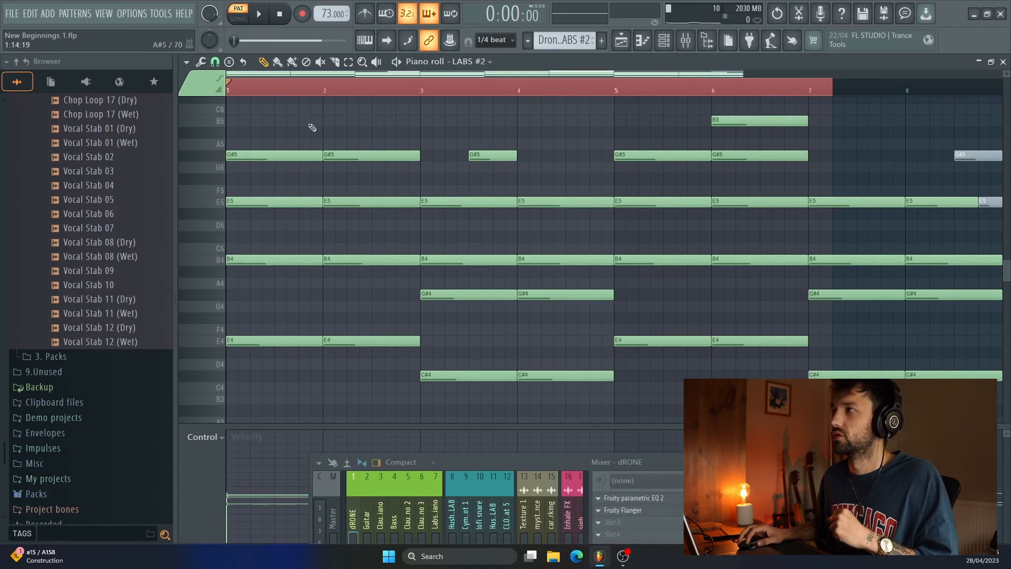
key(space)
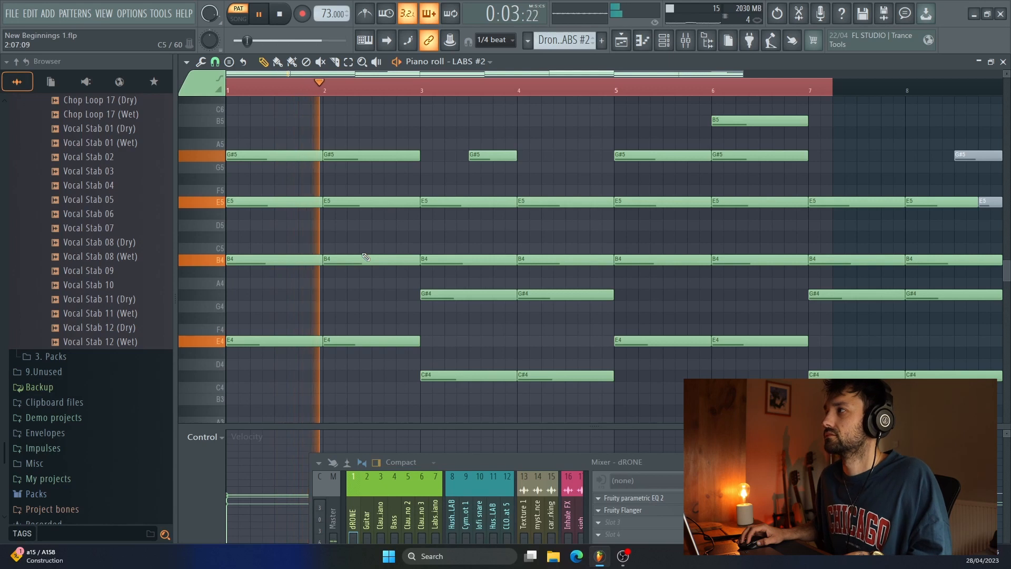
scroll(366, 257, down, 2)
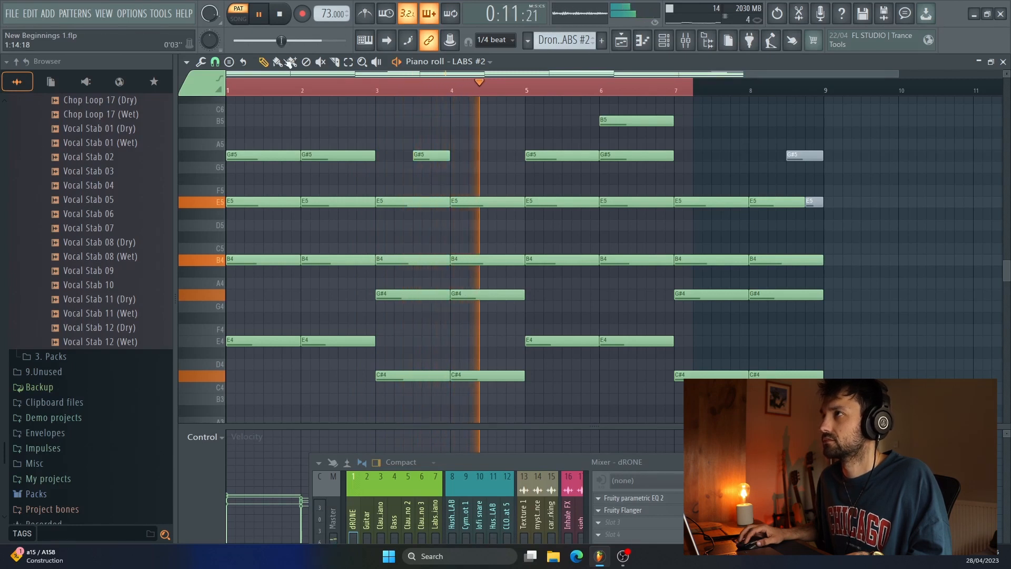
key(space)
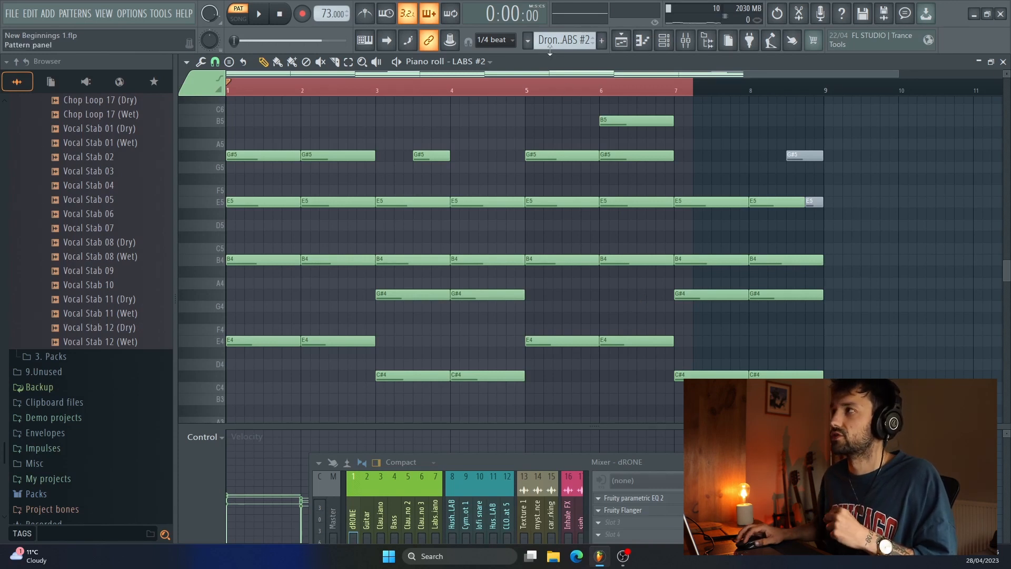
Return to the playlist and play the arrangement from about bar 5 with the LABS #2 layer included, and stop it
click(621, 40)
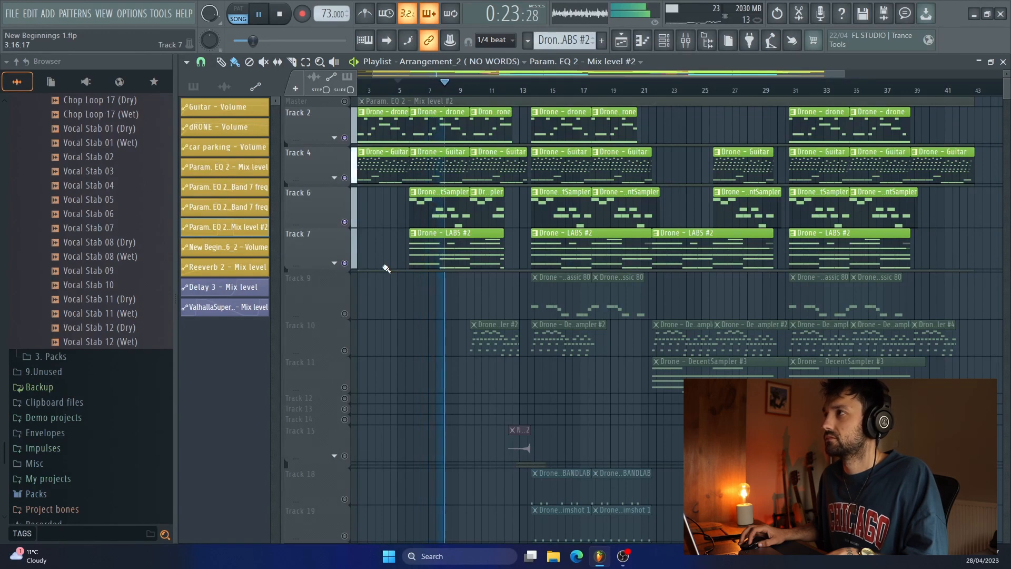
key(space)
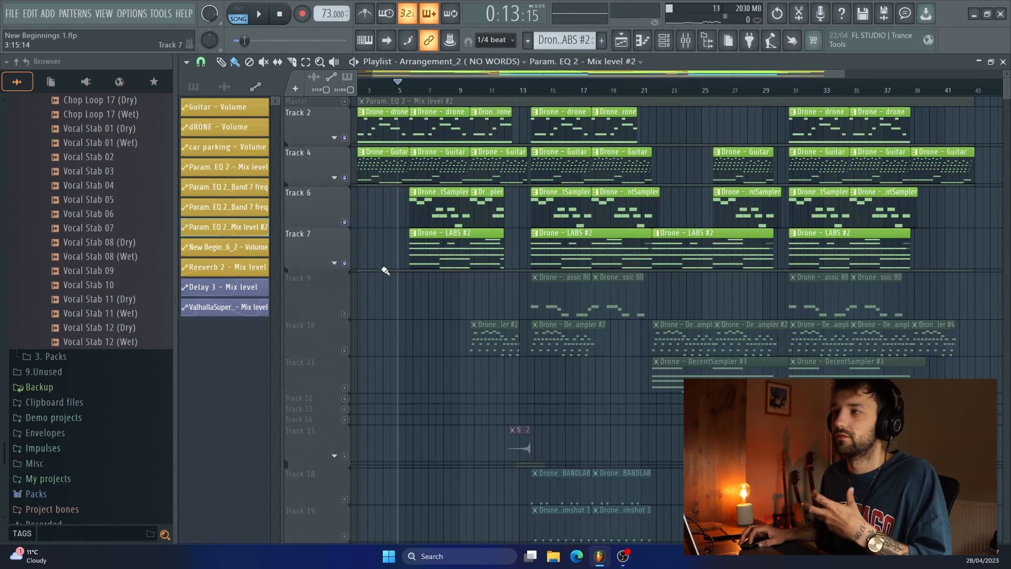
Unmute Track 10 and play its DecentSampler #2 pattern on its own in pattern mode, and stop playback
click(345, 351)
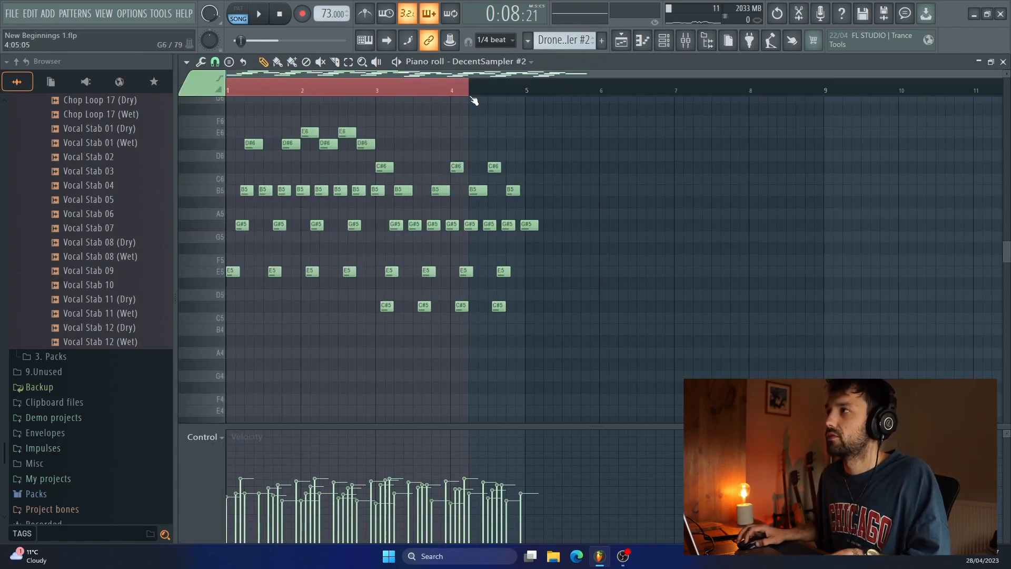
click(472, 125)
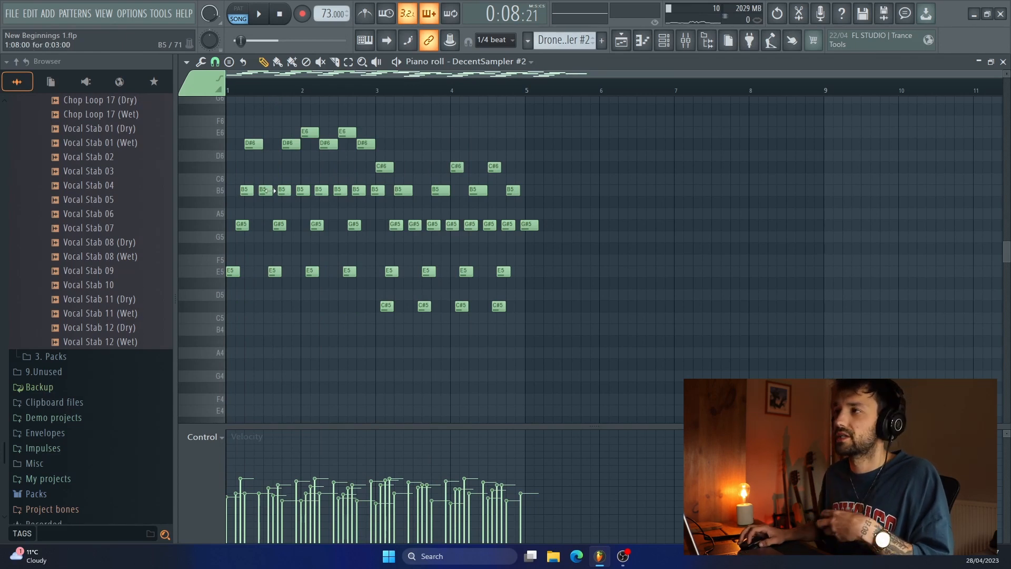
key(l)
key(space)
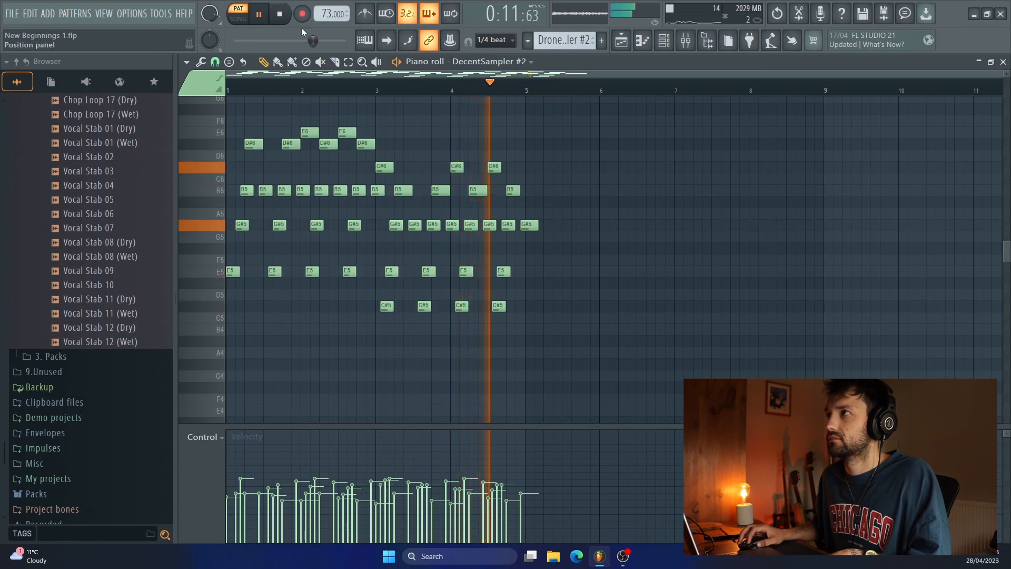
click(280, 15)
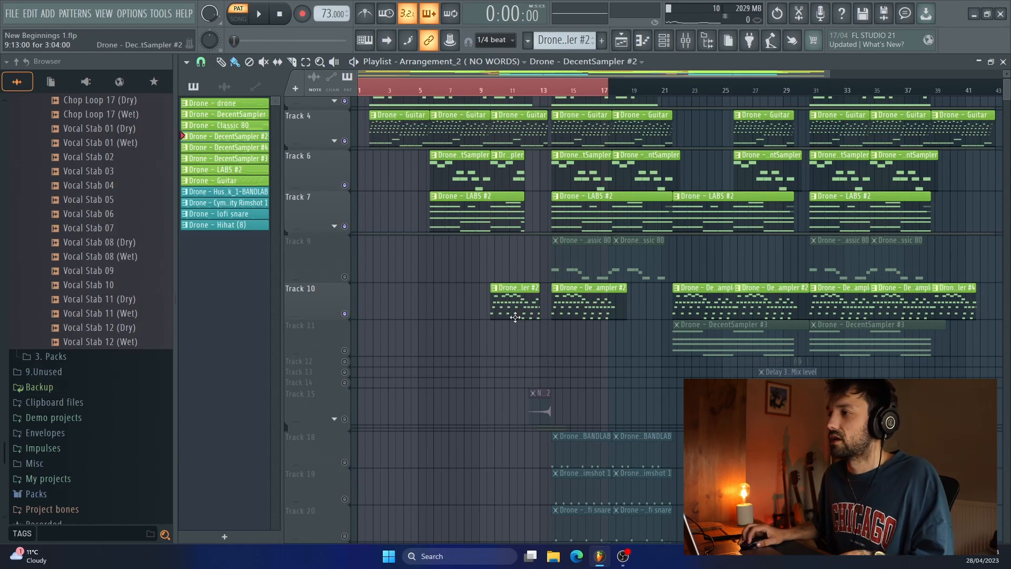
Unmute Track 9 and open its Classic 80 pattern in the piano roll to play it
scroll(515, 317, up, 1)
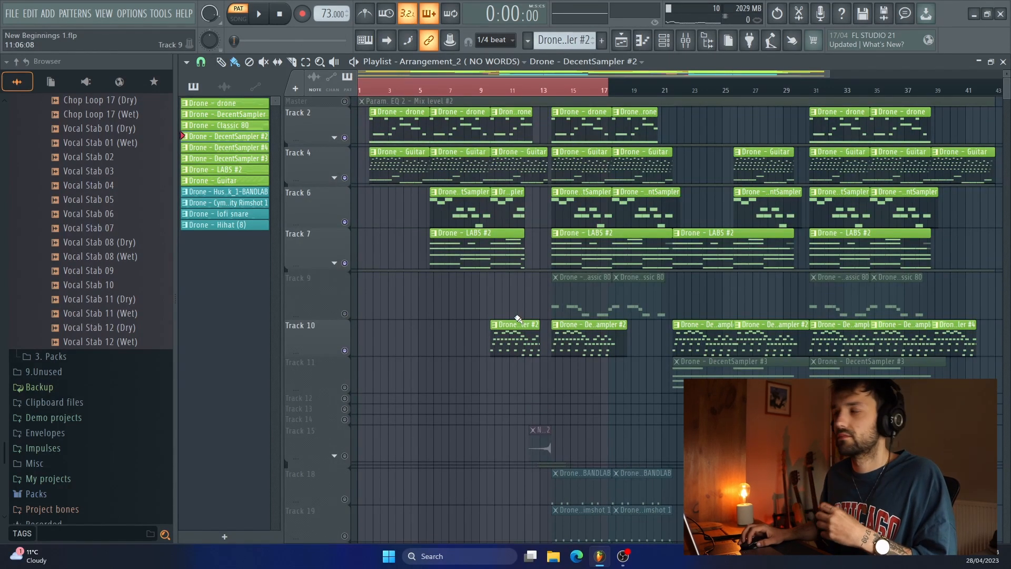
click(345, 314)
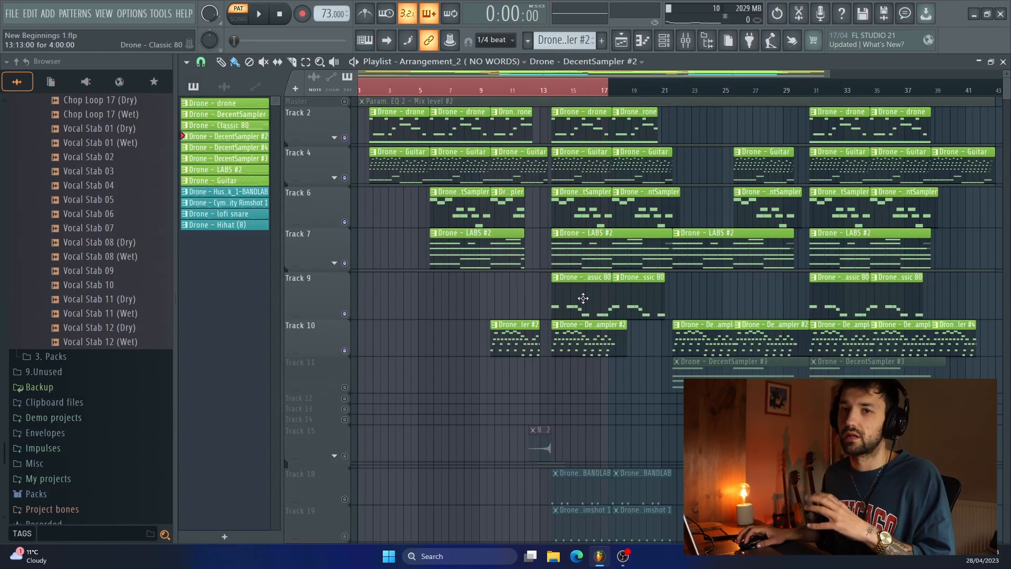
double_click(583, 298)
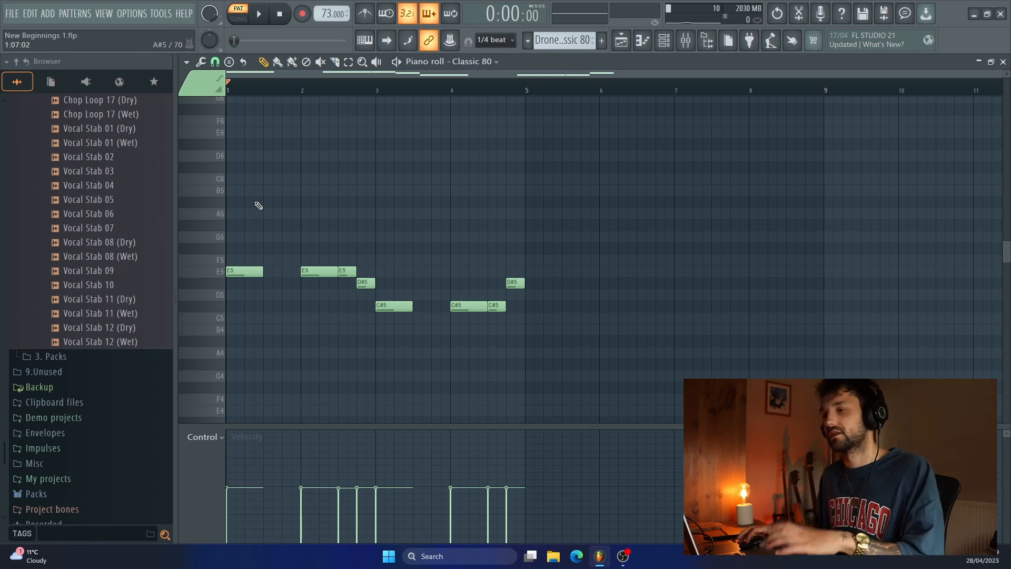
key(space)
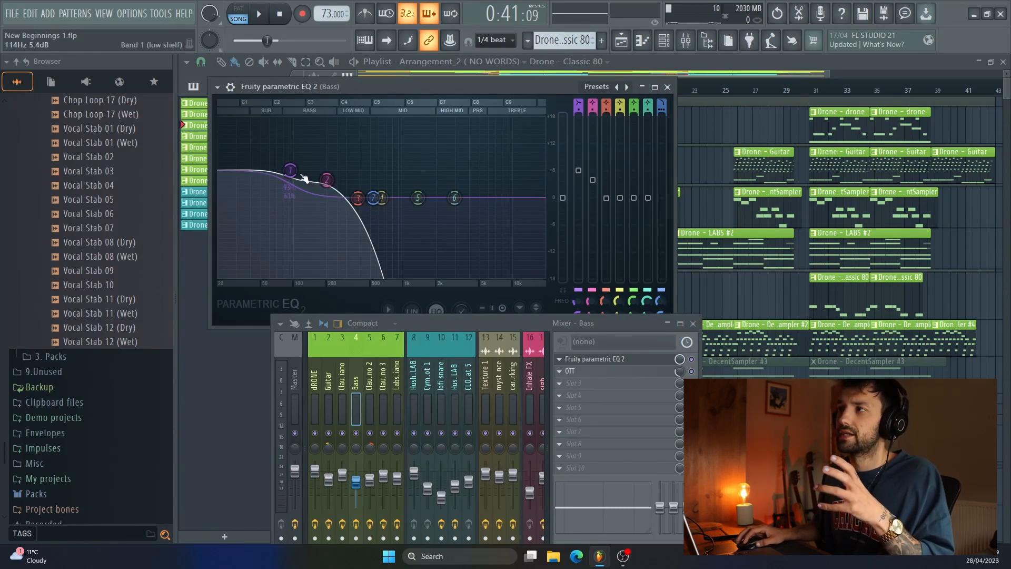
Close the Bass track's parametric EQ, examine its OTT compressor and mix level, and close the mixer
click(667, 87)
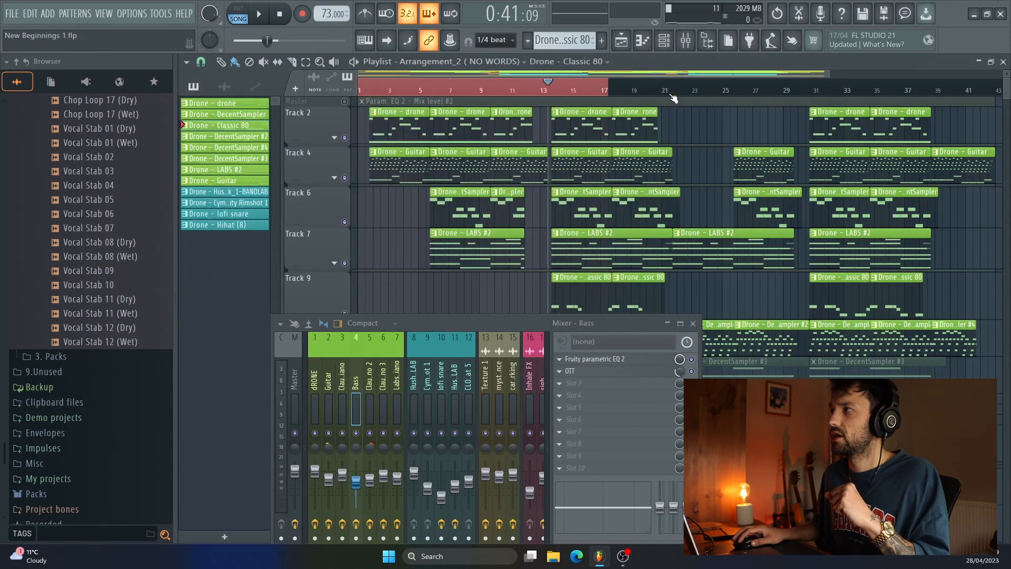
click(597, 372)
drag(467, 323, 450, 456)
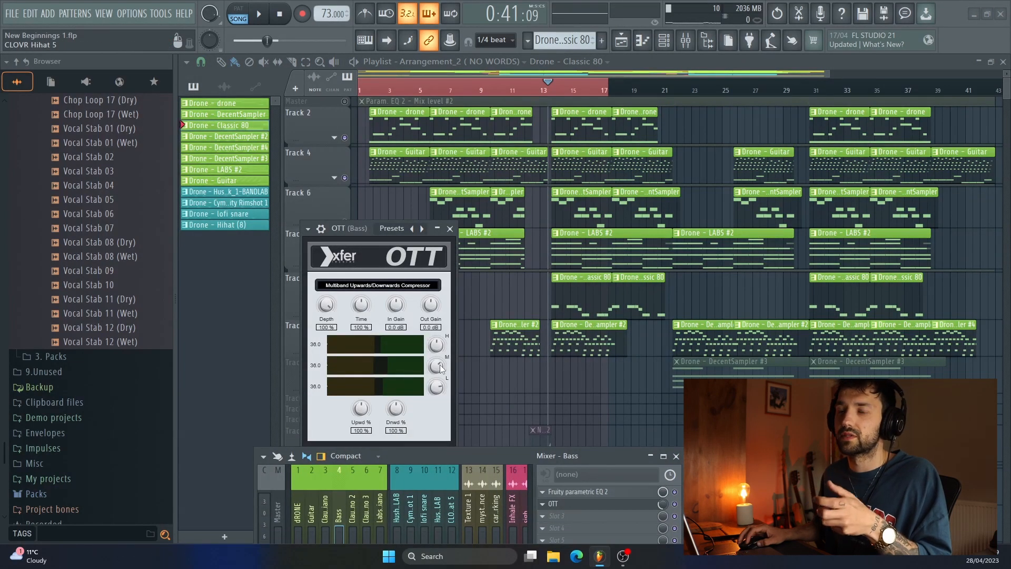
click(579, 503)
drag(595, 456, 591, 359)
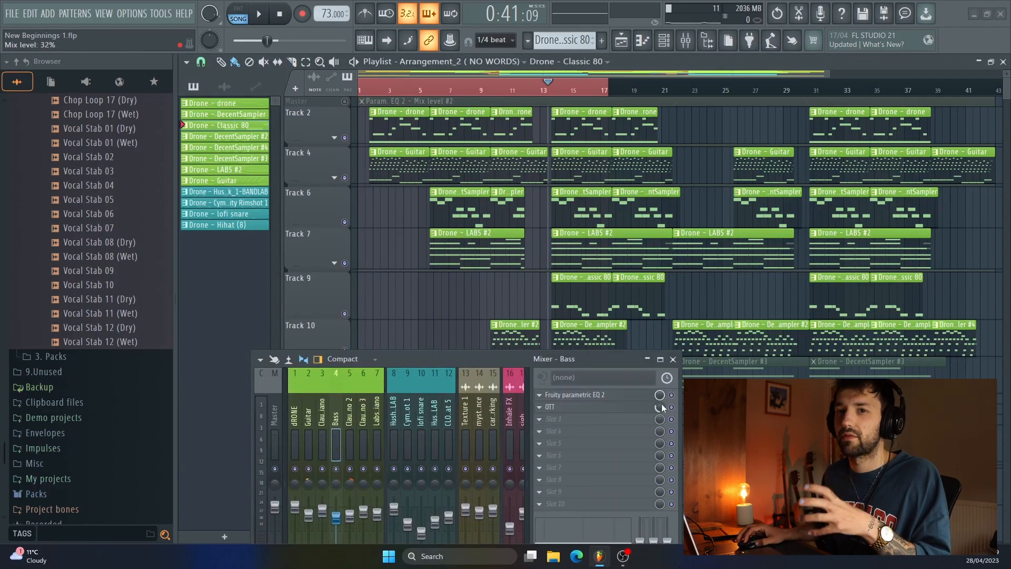
click(673, 359)
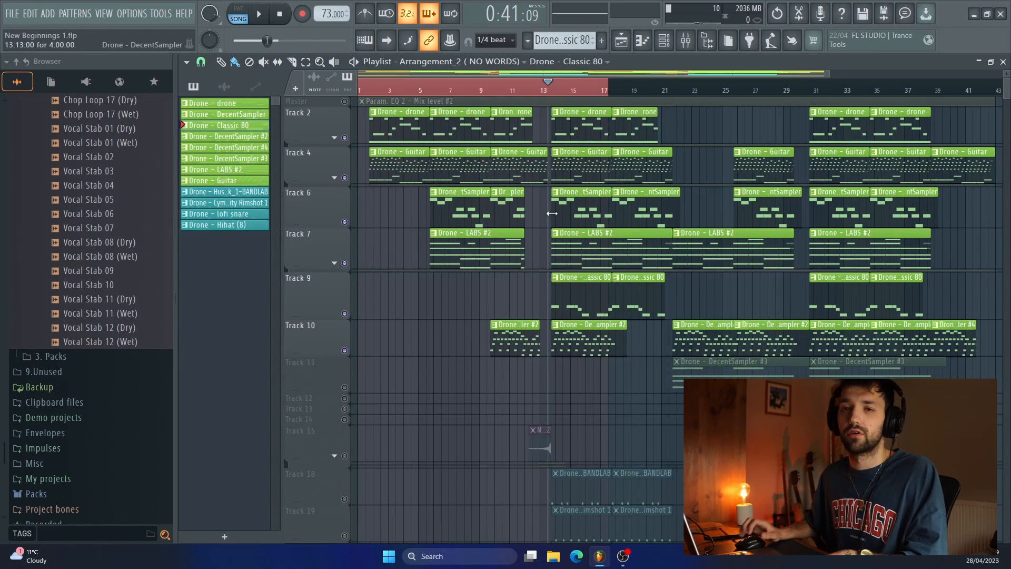
Play the arrangement from about bar 13 to hear the Classic 80 bass with the other layers, and stop it
key(space)
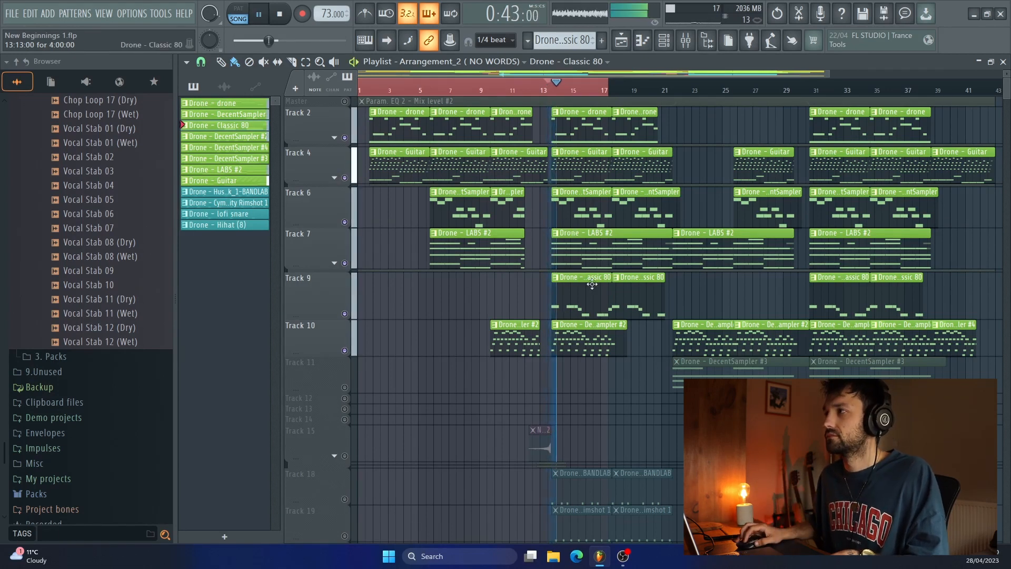
scroll(591, 284, up, 2)
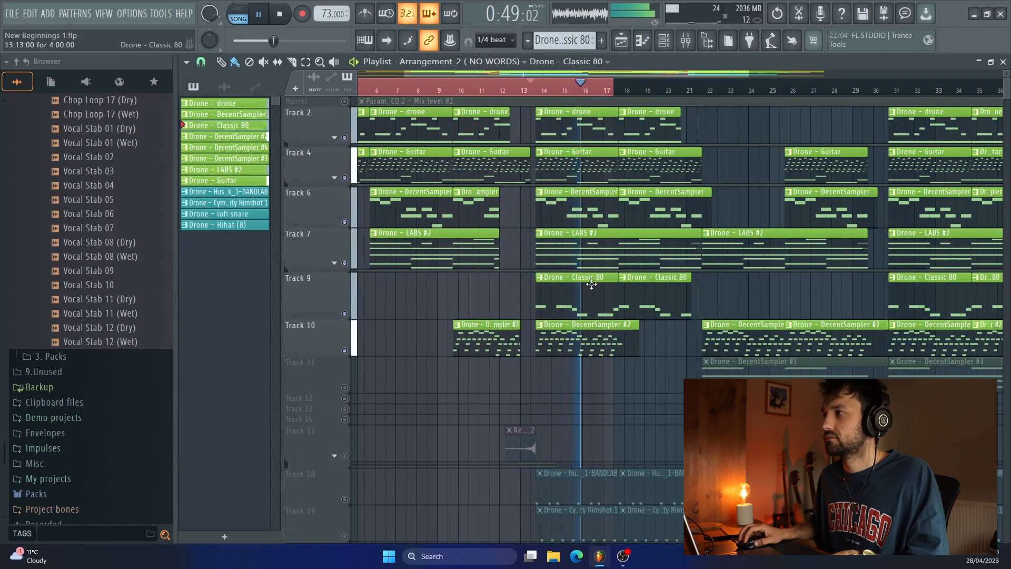
key(space)
Solo Track 18 and play the drums from about bar 13, adding Tracks 19, 20 and 21 one by one, replay from about bar 15, and stop
scroll(350, 200, down, 5)
click(354, 241)
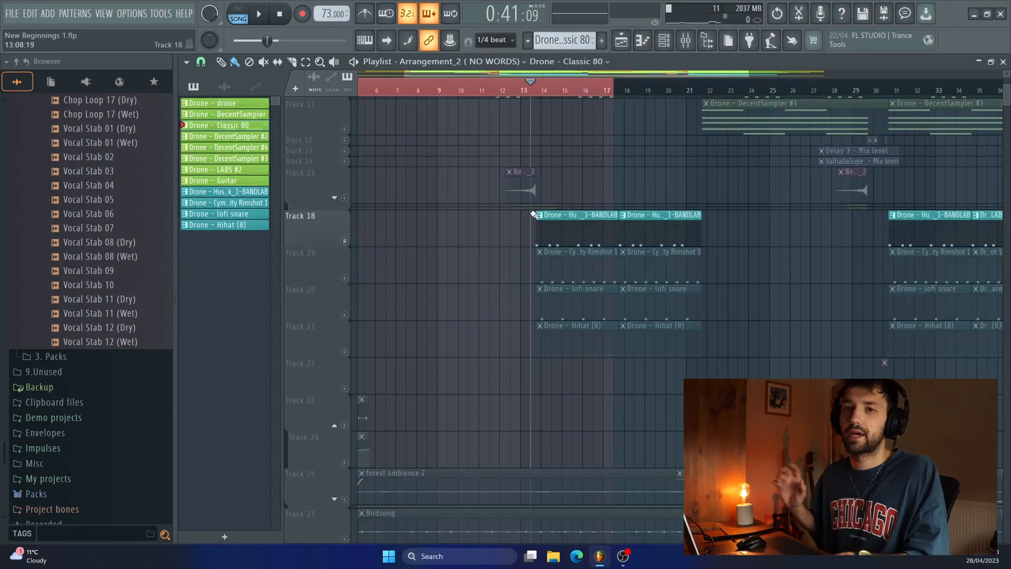
key(space)
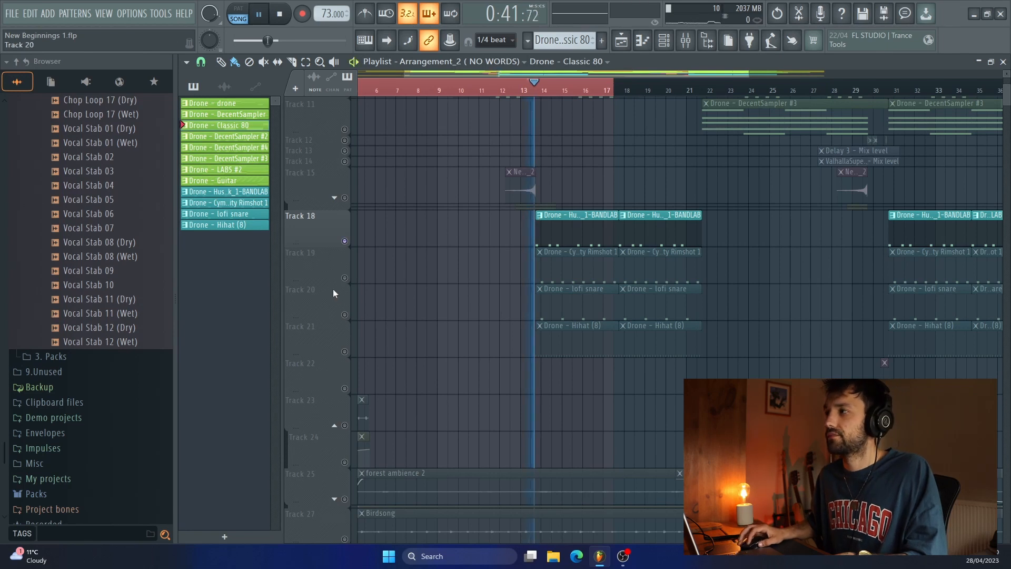
click(346, 278)
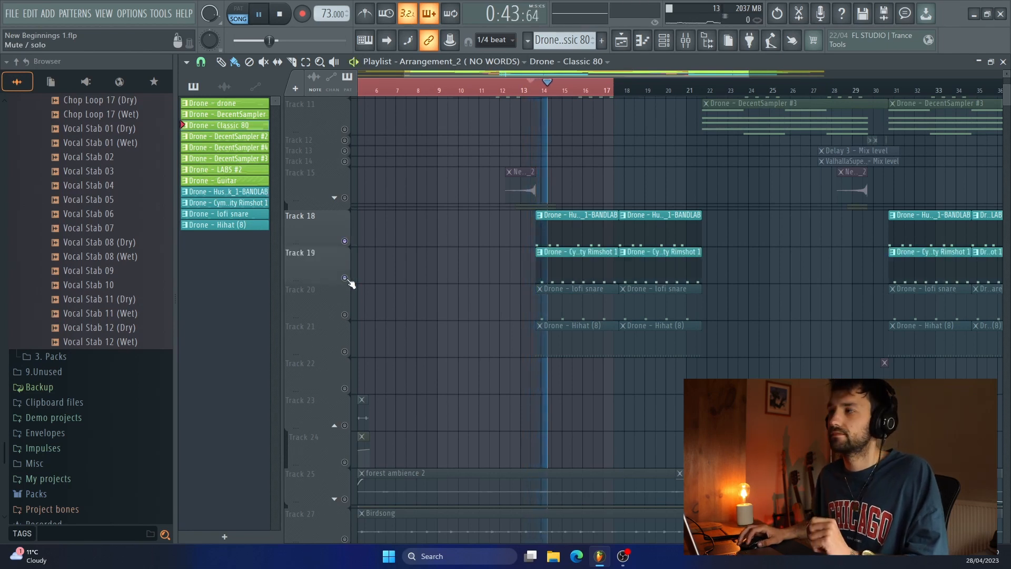
click(345, 315)
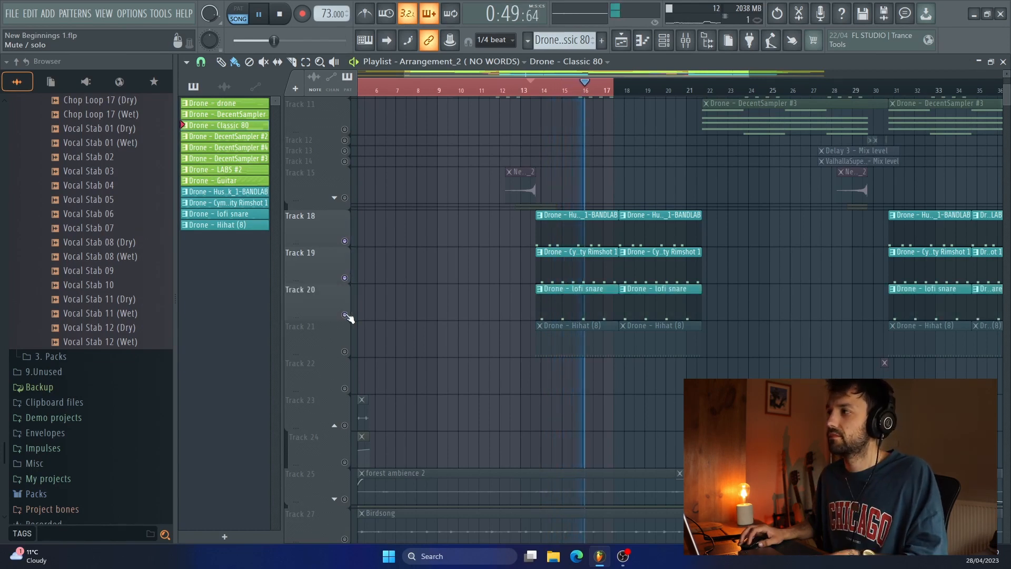
click(346, 354)
click(564, 96)
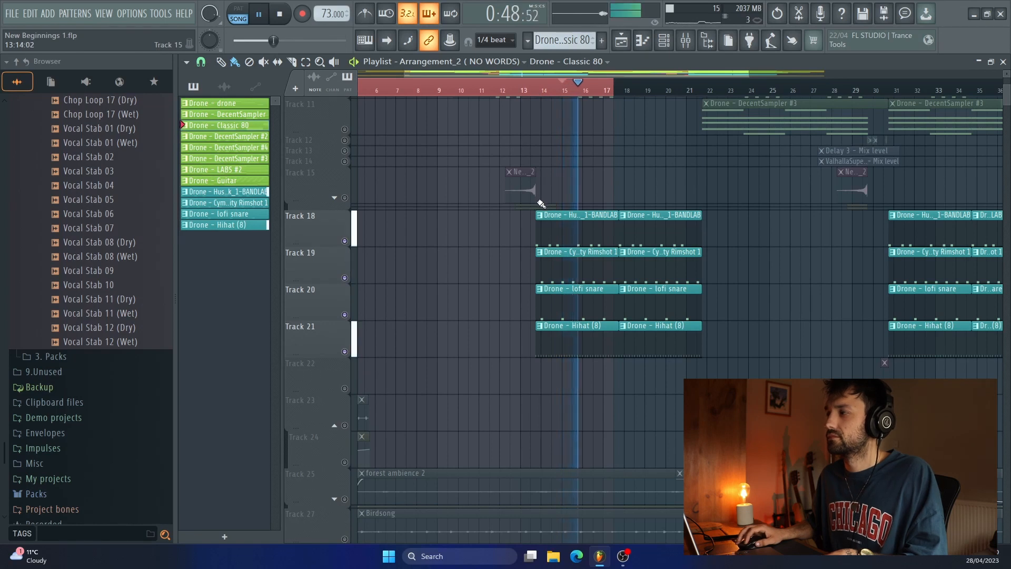
key(space)
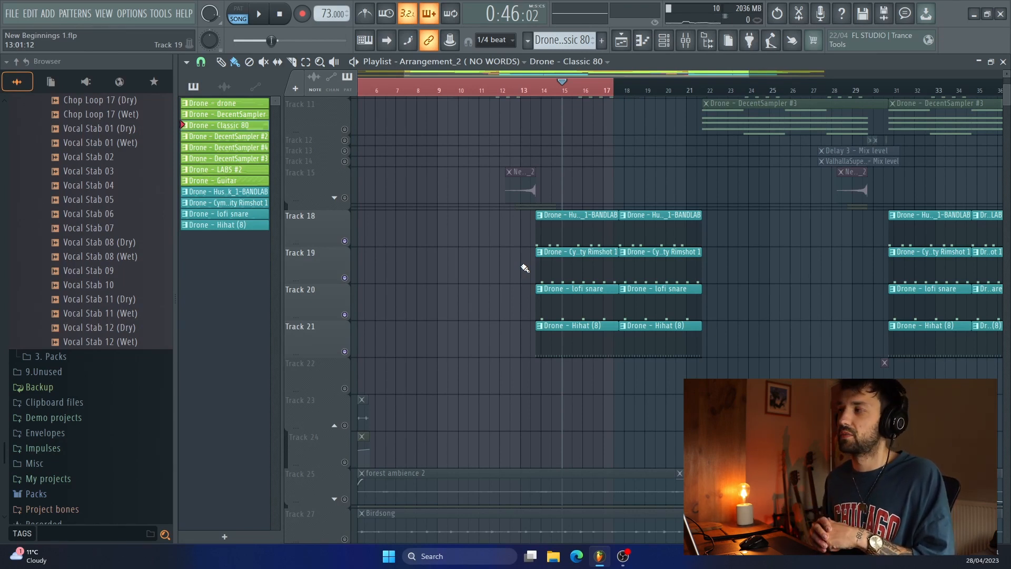
Unmute all the playlist tracks and set the playback position to about bar 12, before the Track 15 audio clip
scroll(524, 268, up, 5)
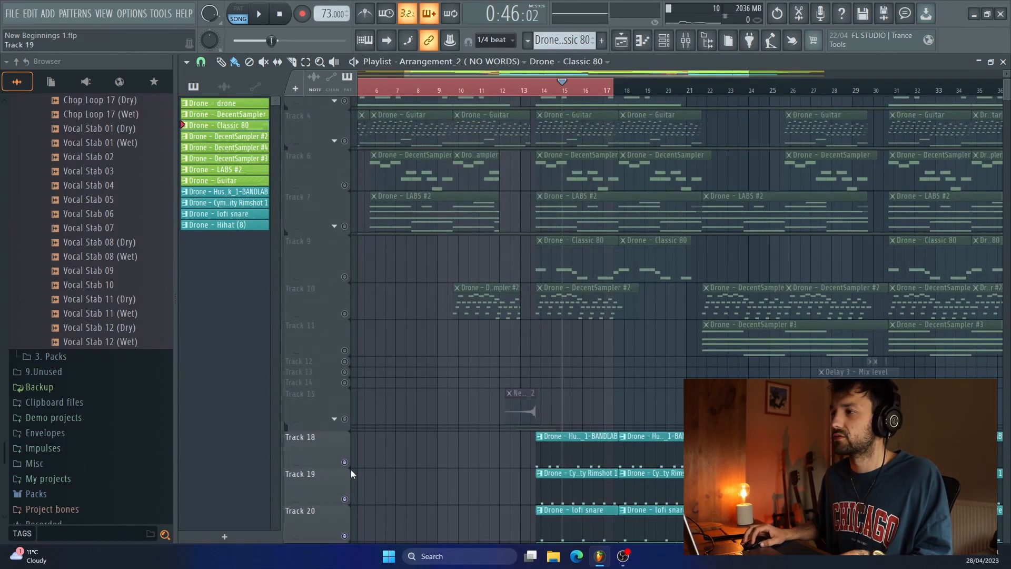
right_click(345, 463)
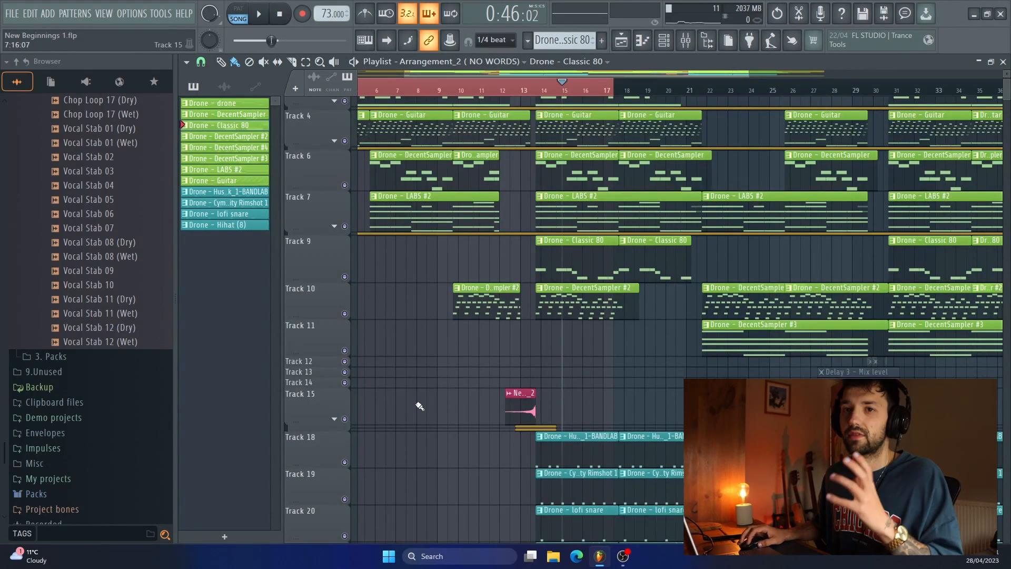
click(510, 90)
Open the reversed New Beginnings audio clip on Track 15 to review its settings, and close it
double_click(515, 400)
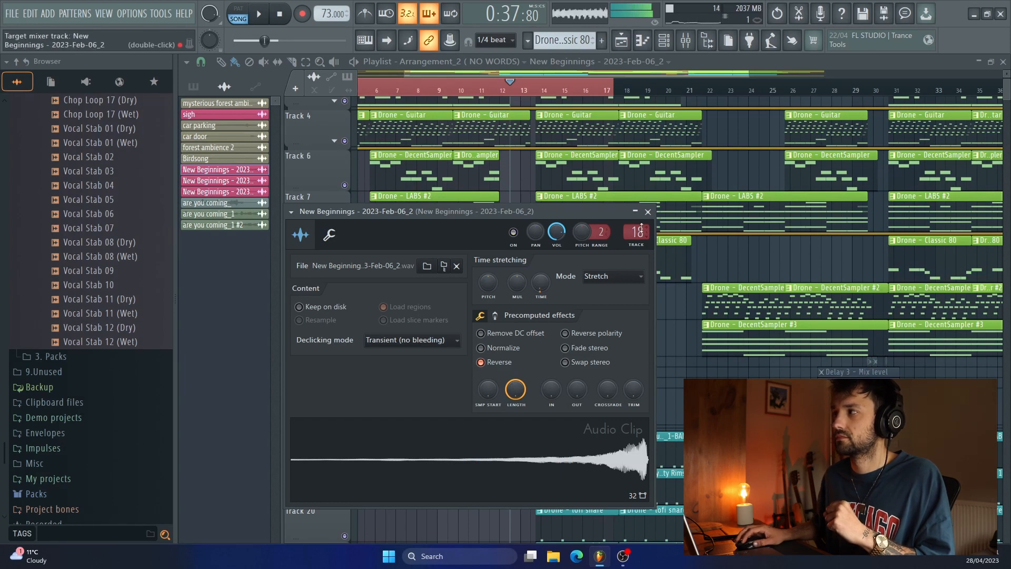
click(649, 213)
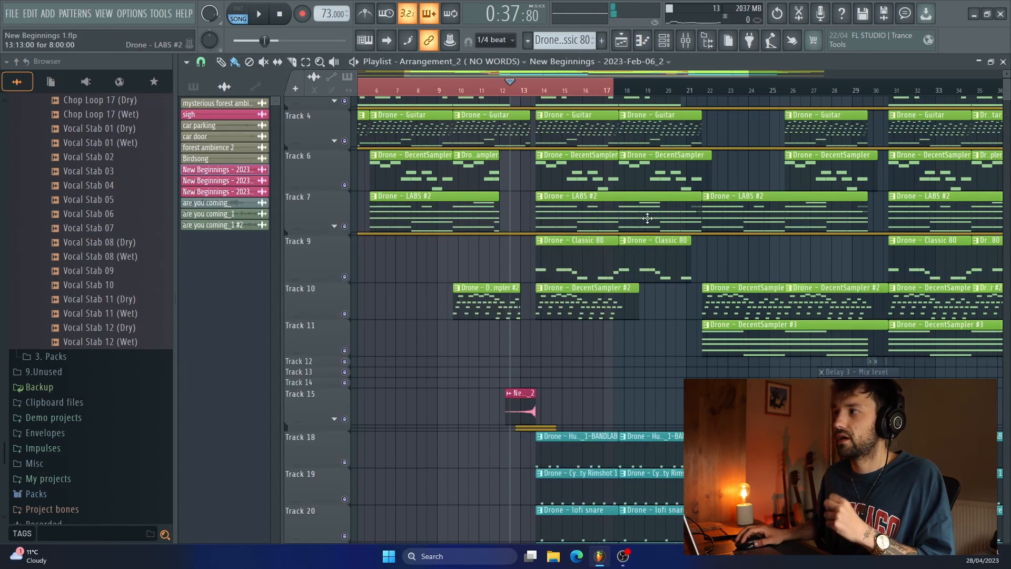
scroll(487, 243, up, 1)
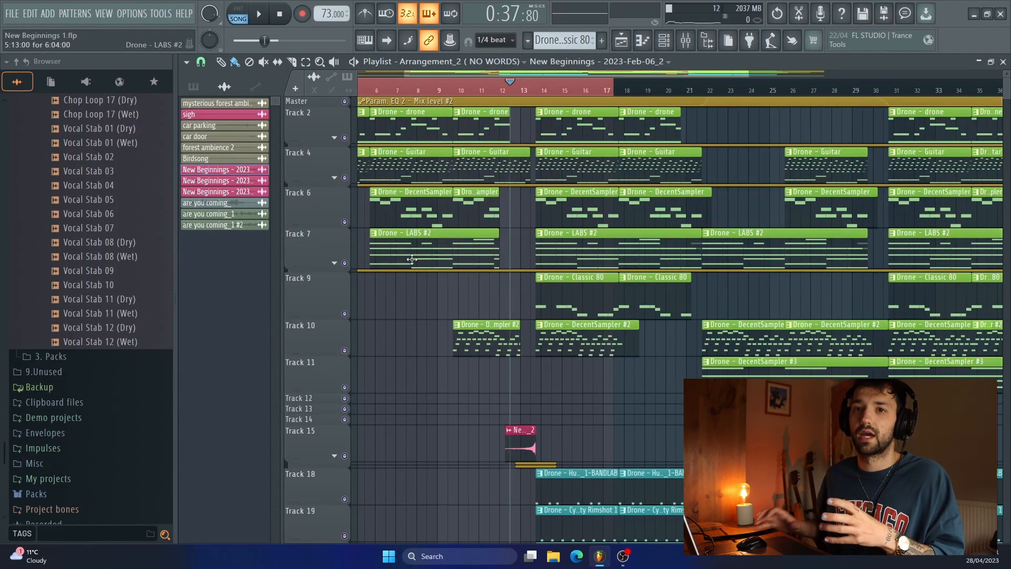
scroll(386, 413, down, 5)
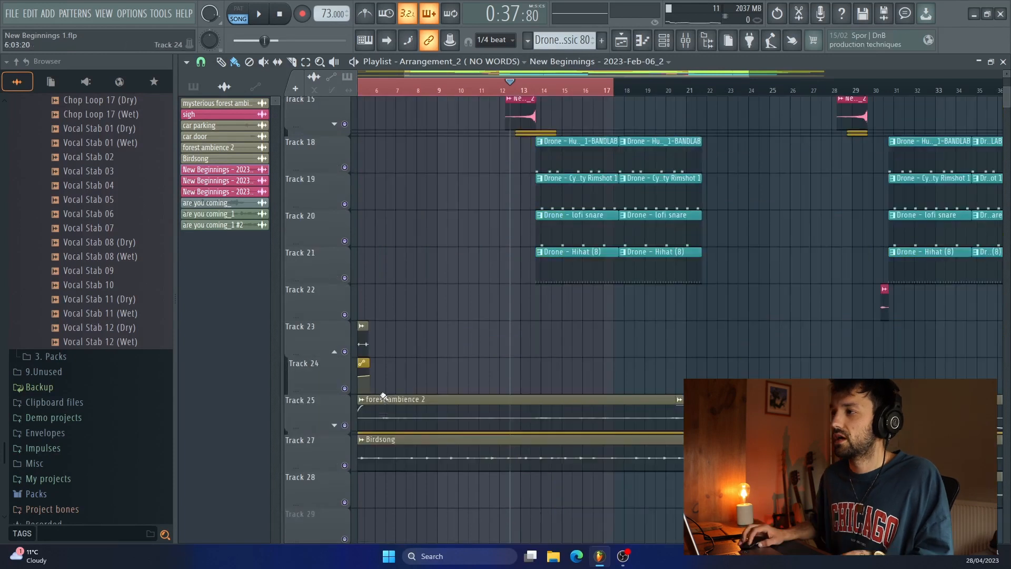
Play the arrangement from the beginning to hear the car parking, forest ambience 2 and Birdsong audio layers on Tracks 23 to 27, and stop it
drag(539, 75, 405, 75)
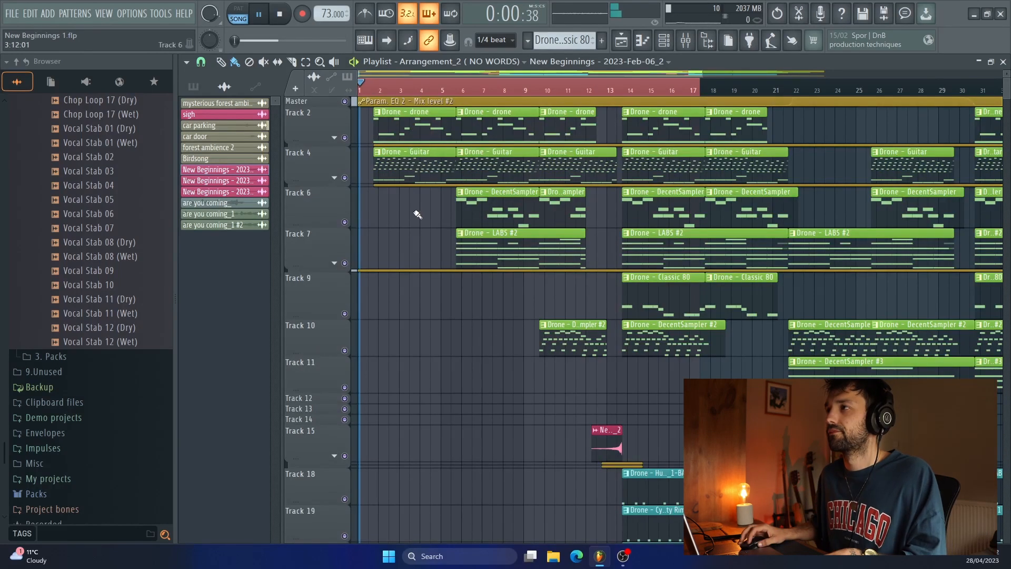
scroll(412, 232, down, 6)
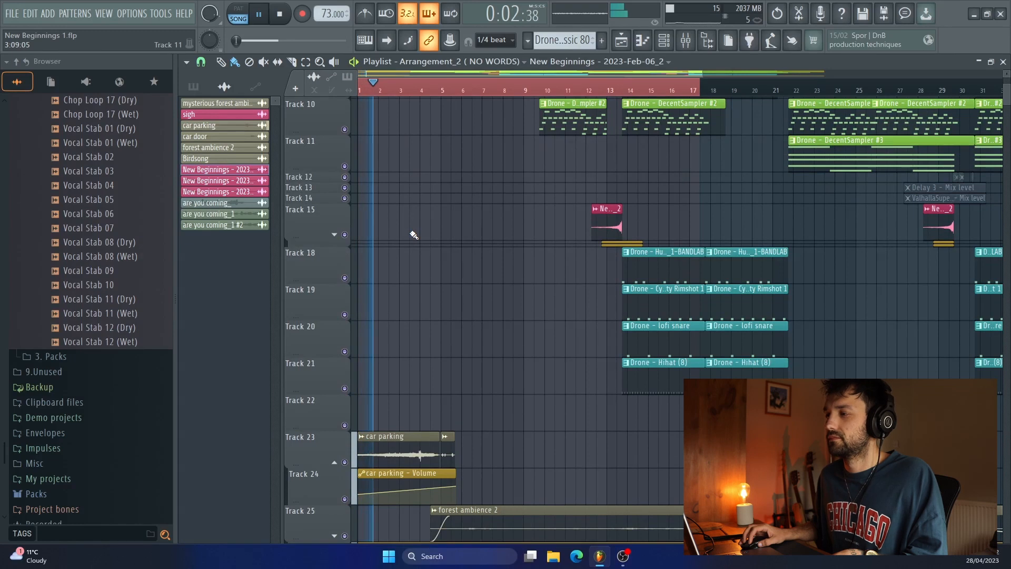
scroll(413, 235, down, 3)
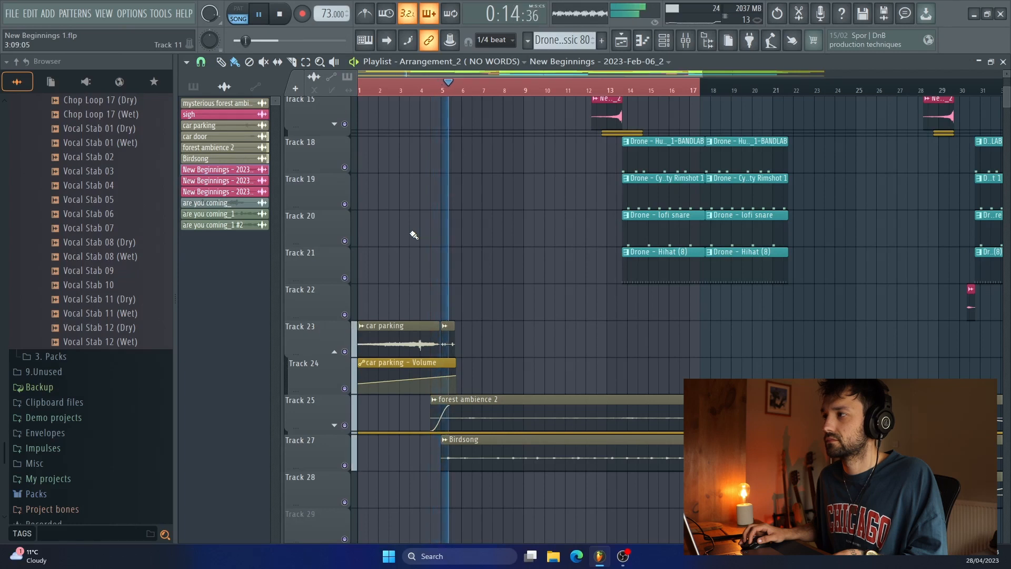
key(space)
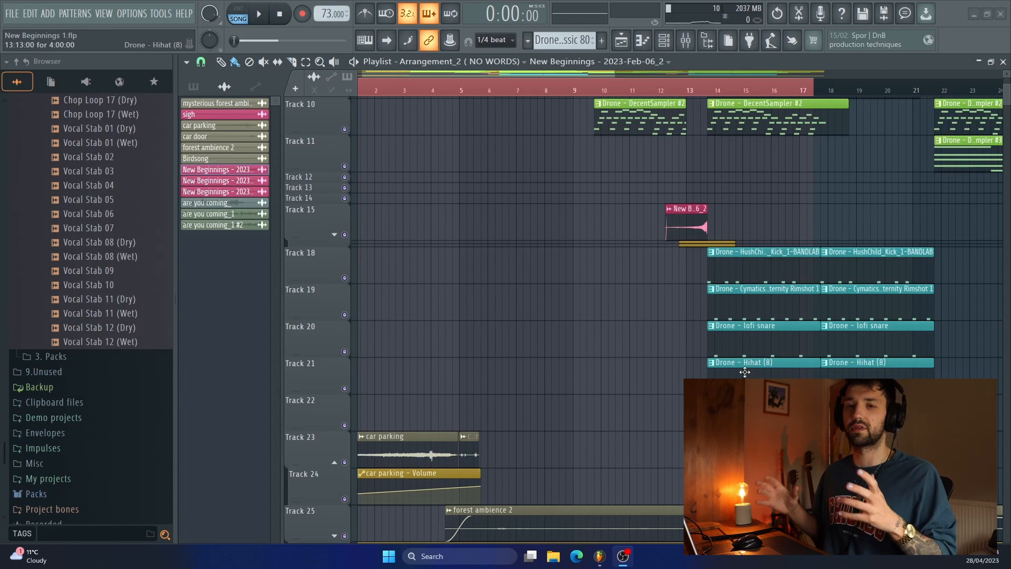
Play the full arrangement from just before bar 10 through the drum and bass entry to about bar 17, and stop it
scroll(645, 283, up, 5)
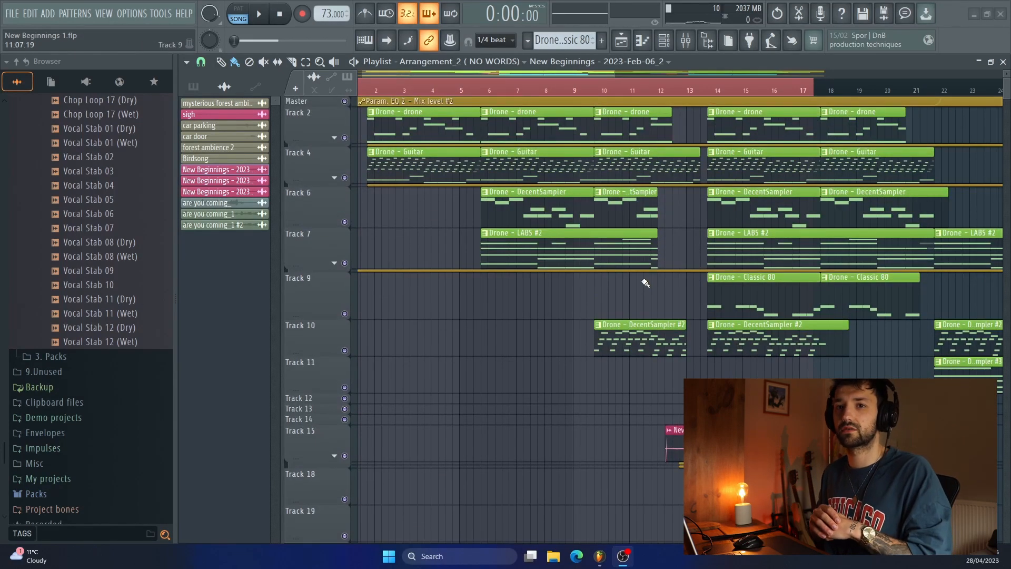
click(597, 90)
key(space)
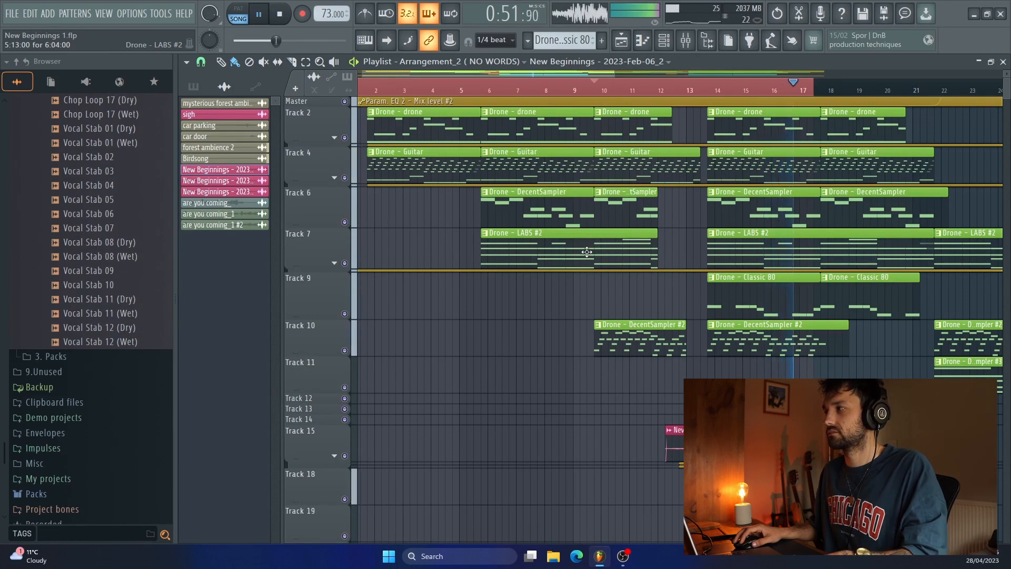
key(space)
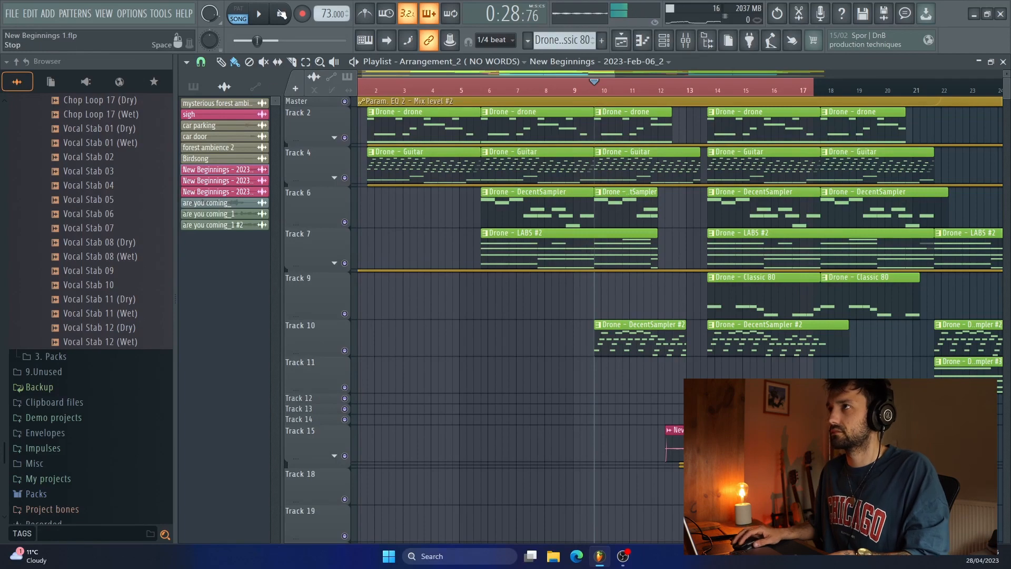